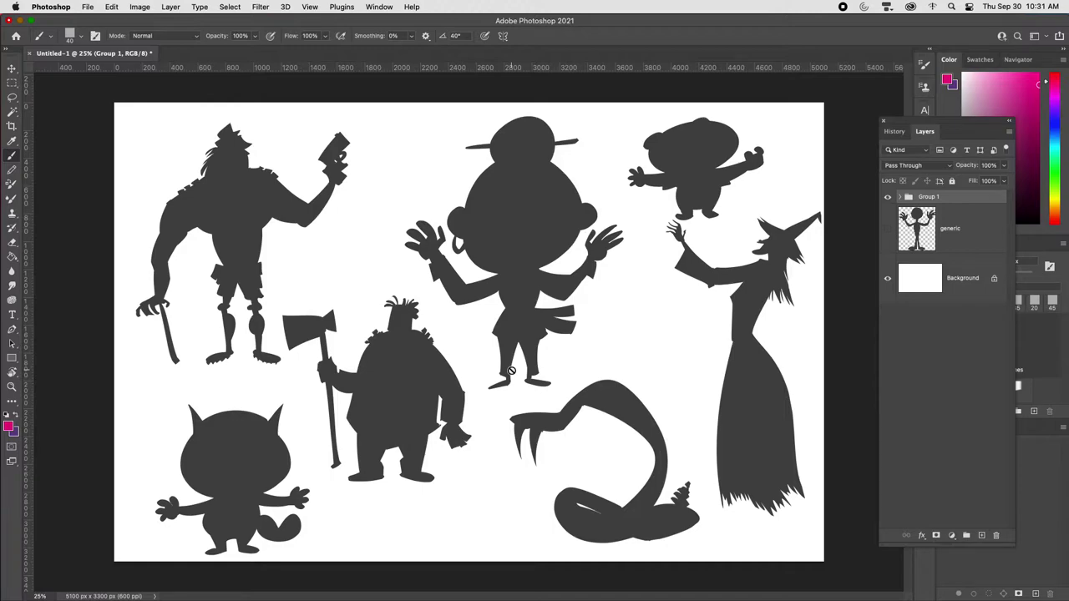
pyautogui.press('super+equal')
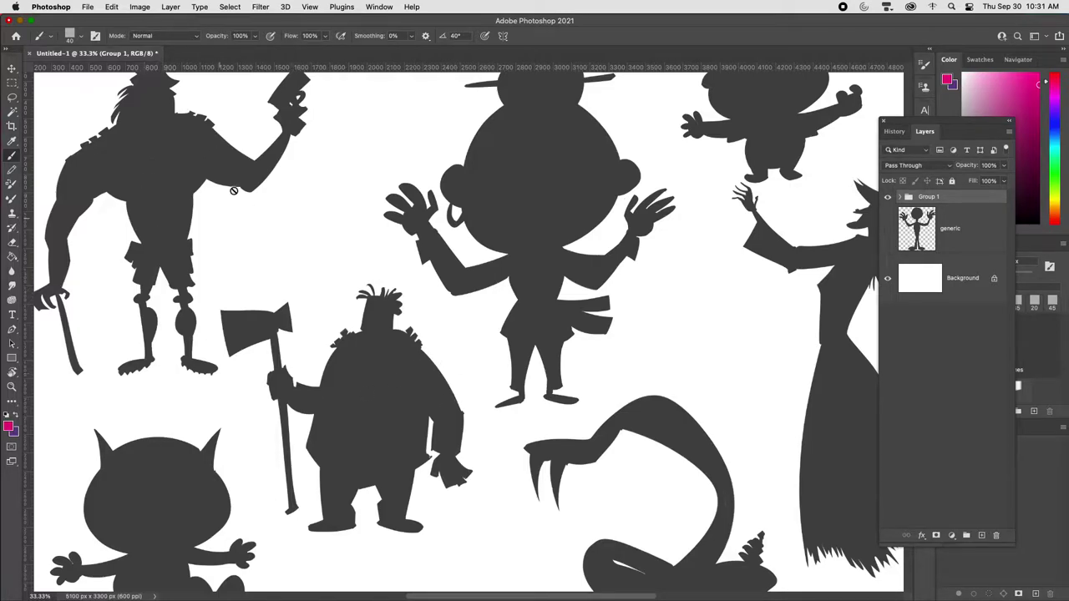
pyautogui.scroll(2, 183, 188)
pyautogui.hscroll(-3, 183, 189)
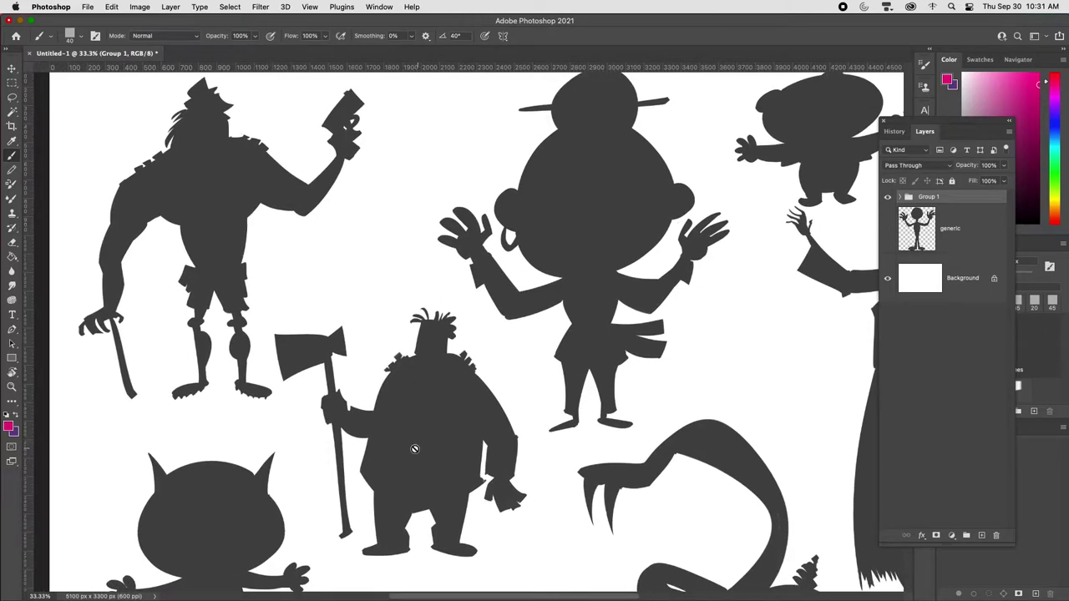
pyautogui.press('super+plus')
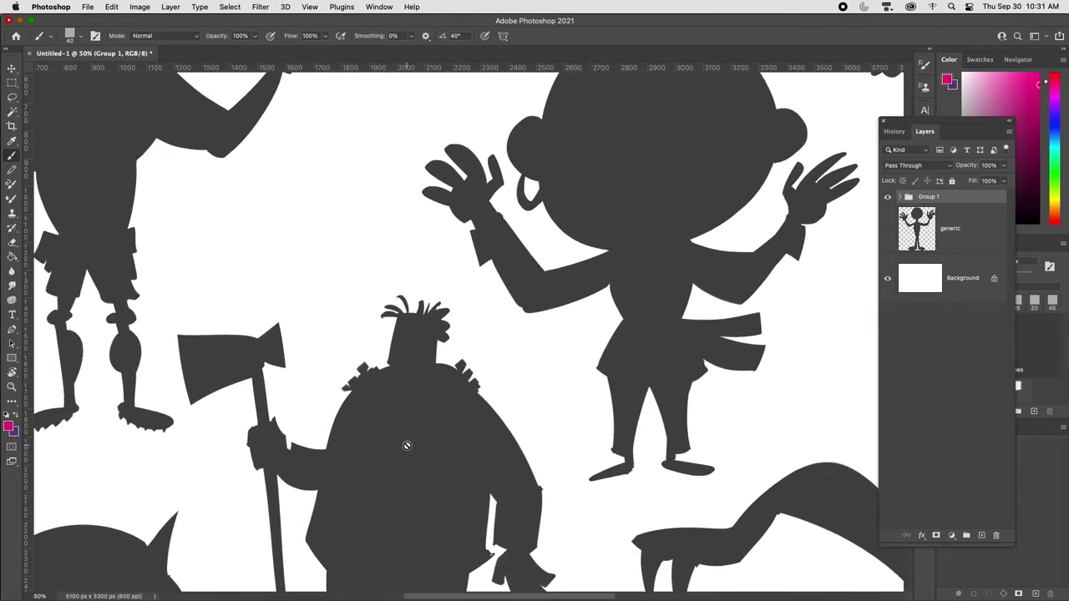
pyautogui.press('super+minus')
pyautogui.press('super+minus')
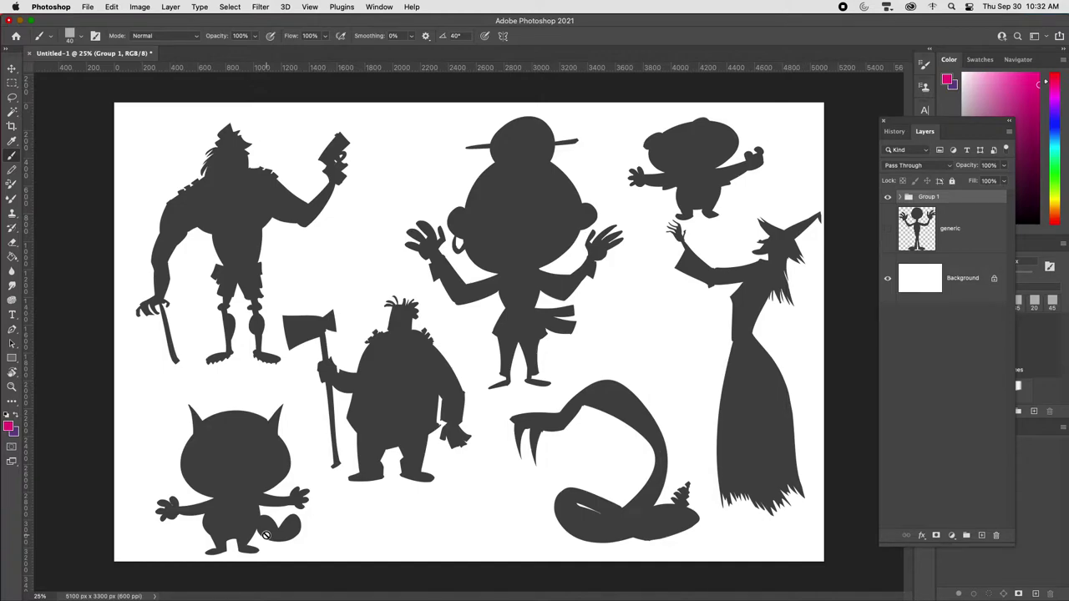
# On a new layer, mark the peg-legged pirate's head, torso and leg heights with magenta lines labelled S, L and M
pyautogui.press('alt+shift+super+n')
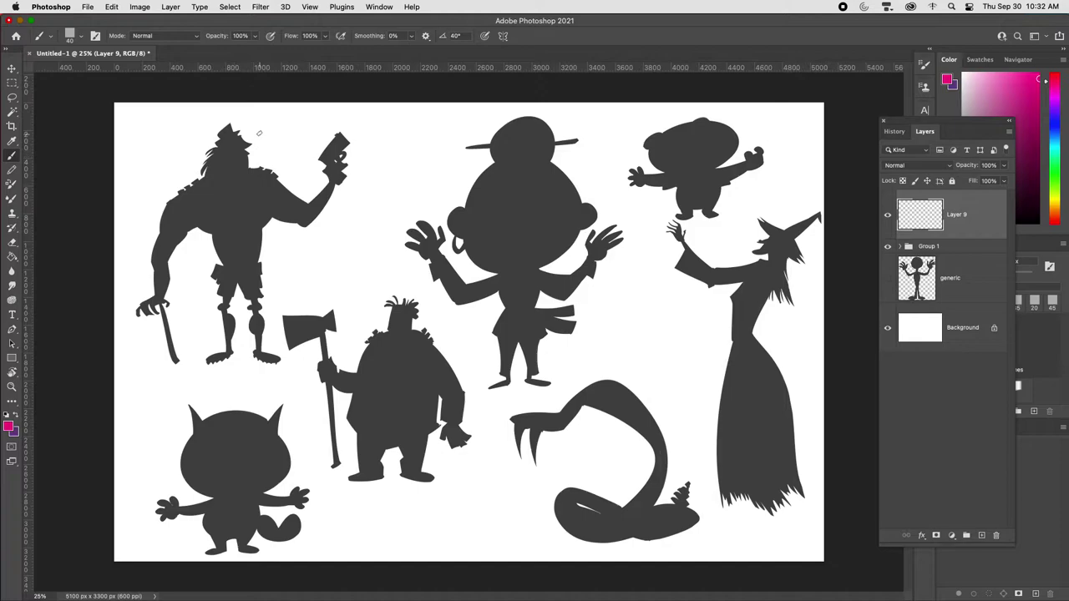
pyautogui.moveTo(209, 127); pyautogui.dragTo(257, 127)
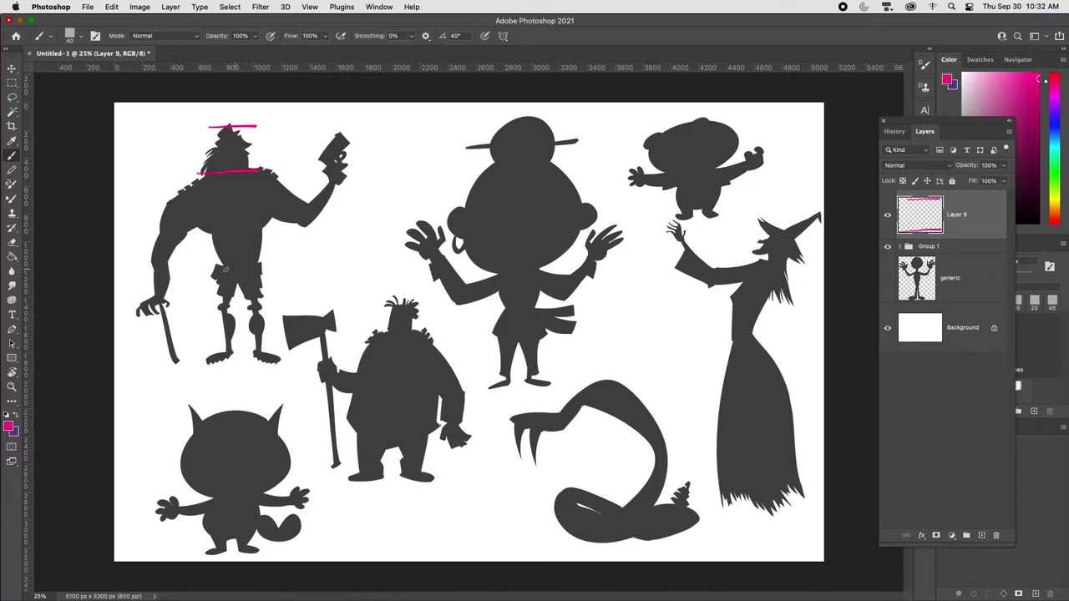
pyautogui.moveTo(211, 265); pyautogui.dragTo(272, 266)
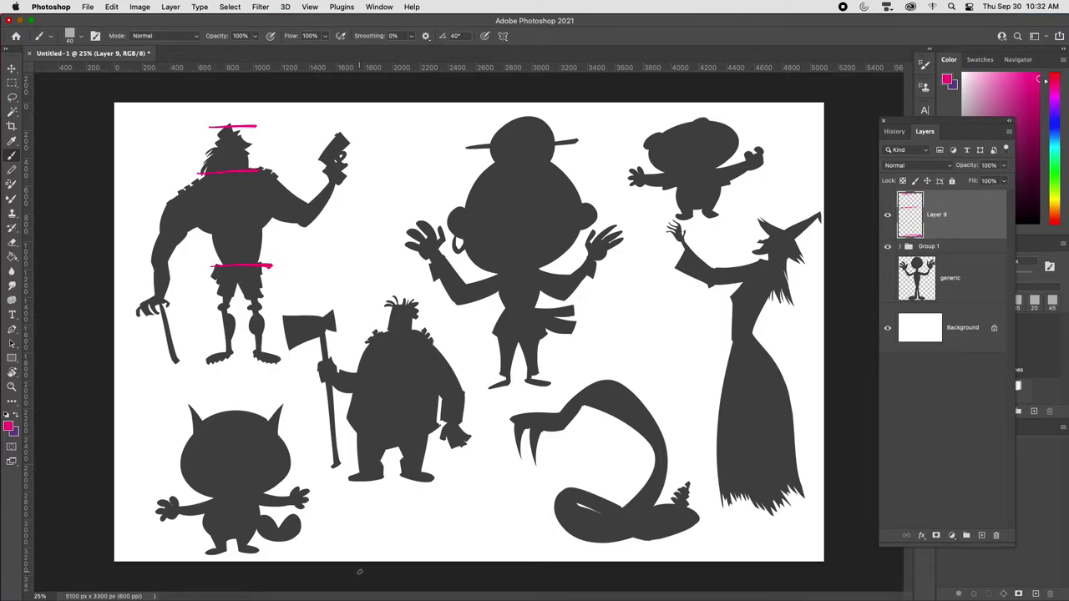
pyautogui.moveTo(264, 127)
pyautogui.mouseDown()
pyautogui.moveTo(265, 167)
pyautogui.moveTo(270, 127)
pyautogui.moveTo(275, 149)
pyautogui.mouseUp()
pyautogui.moveTo(278, 238); pyautogui.dragTo(279, 341)
pyautogui.moveTo(281, 298); pyautogui.dragTo(291, 299)
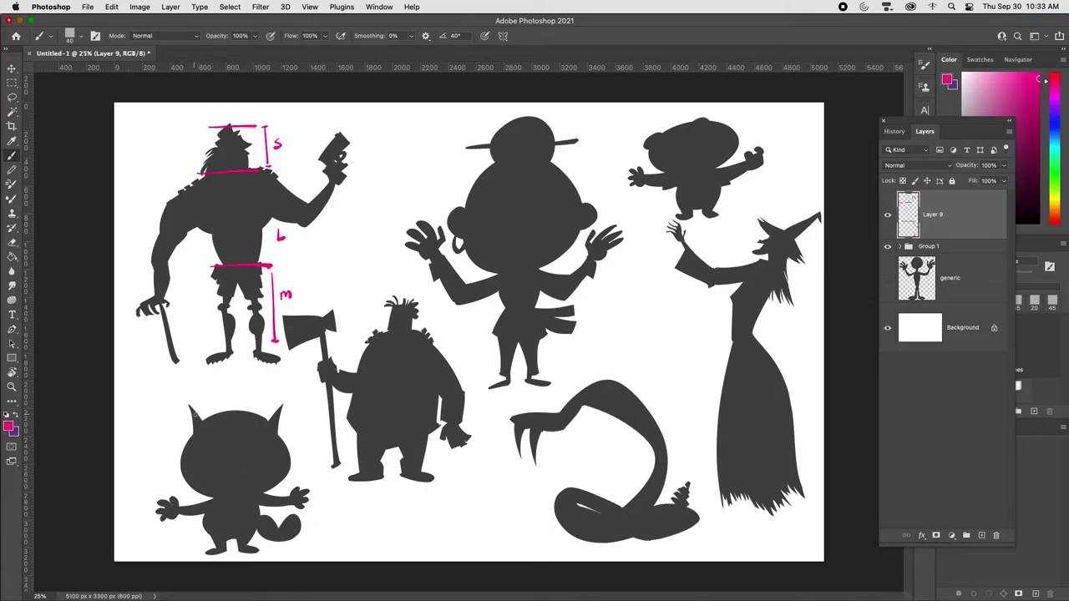
# Divide the horned creature with lines at its head, body and legs and label the sections L, M and S
pyautogui.moveTo(191, 413); pyautogui.dragTo(279, 413)
pyautogui.moveTo(200, 494); pyautogui.dragTo(284, 491)
pyautogui.moveTo(302, 441); pyautogui.dragTo(314, 452)
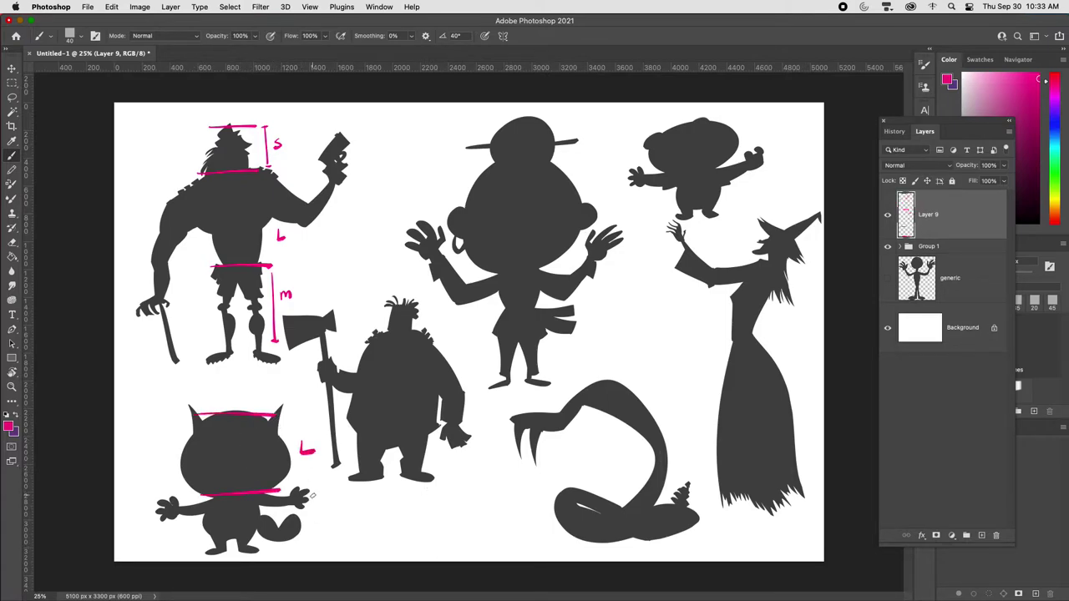
pyautogui.moveTo(205, 540); pyautogui.dragTo(265, 539)
pyautogui.moveTo(179, 532)
pyautogui.mouseDown()
pyautogui.moveTo(240, 555)
pyautogui.moveTo(185, 554)
pyautogui.mouseUp()
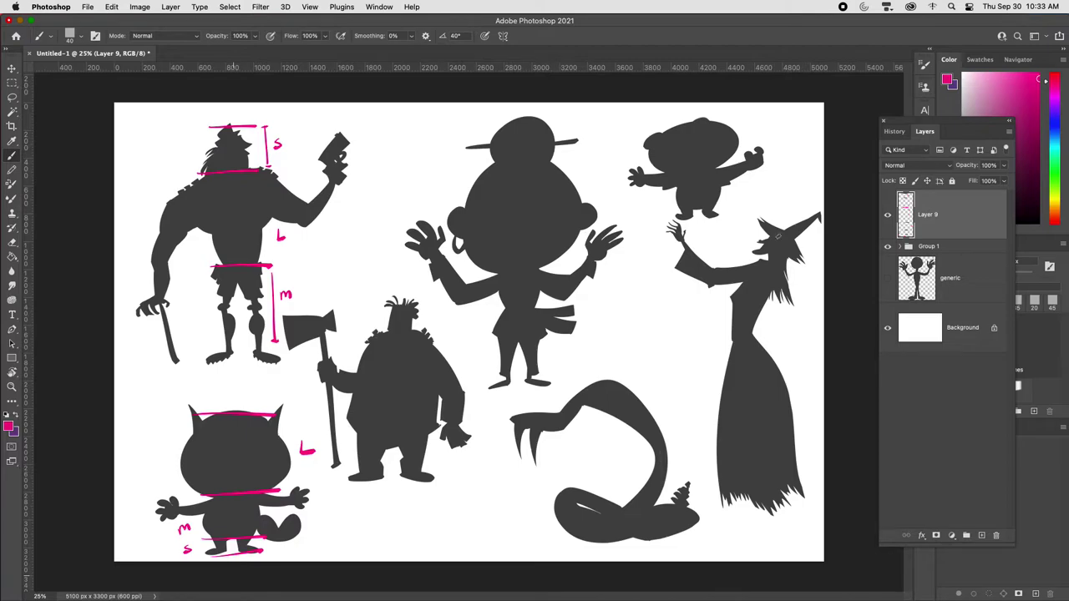
# Mark the witch's head, torso and skirt divisions with lines and label the sections S, M and L
pyautogui.moveTo(758, 259); pyautogui.dragTo(791, 259)
pyautogui.moveTo(751, 220); pyautogui.dragTo(822, 220)
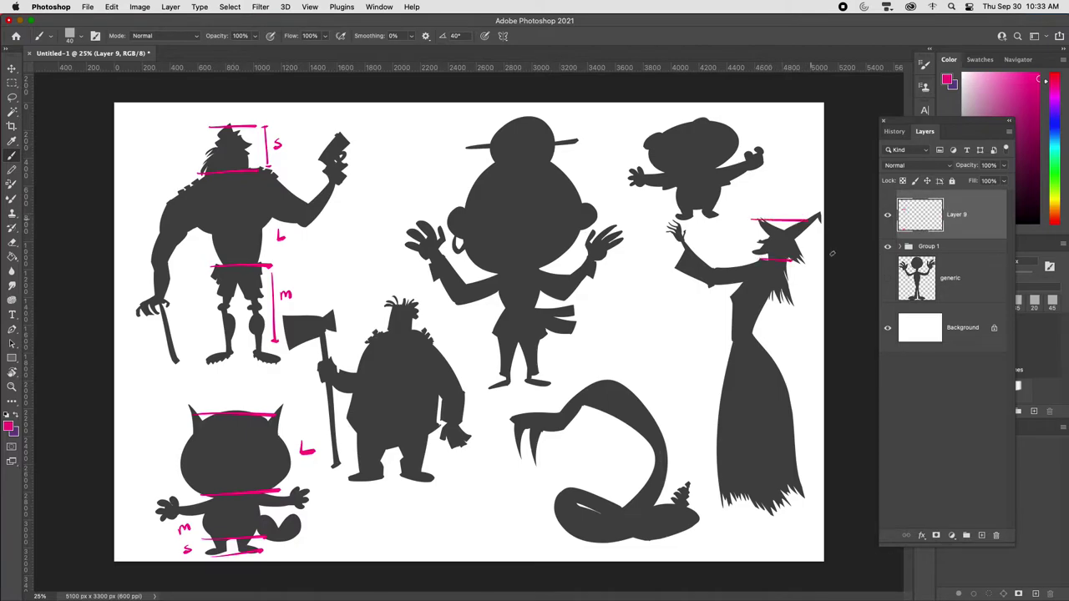
pyautogui.moveTo(732, 234); pyautogui.dragTo(724, 247)
pyautogui.moveTo(716, 338); pyautogui.dragTo(767, 338)
pyautogui.moveTo(690, 323); pyautogui.dragTo(710, 315)
pyautogui.moveTo(690, 401); pyautogui.dragTo(703, 416)
pyautogui.moveTo(612, 307)
pyautogui.mouseDown()
pyautogui.moveTo(610, 318)
pyautogui.moveTo(618, 292)
pyautogui.mouseUp()
pyautogui.moveTo(605, 338); pyautogui.dragTo(614, 327)
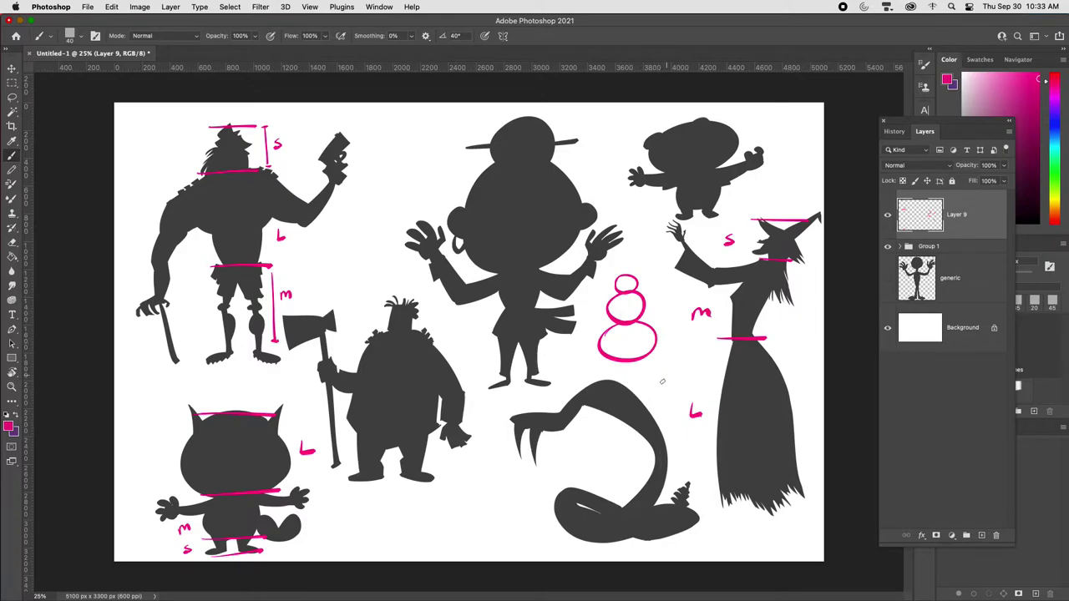
pyautogui.moveTo(660, 368)
pyautogui.mouseDown()
pyautogui.moveTo(688, 375)
pyautogui.moveTo(677, 416)
pyautogui.mouseUp()
pyautogui.press('super+z')
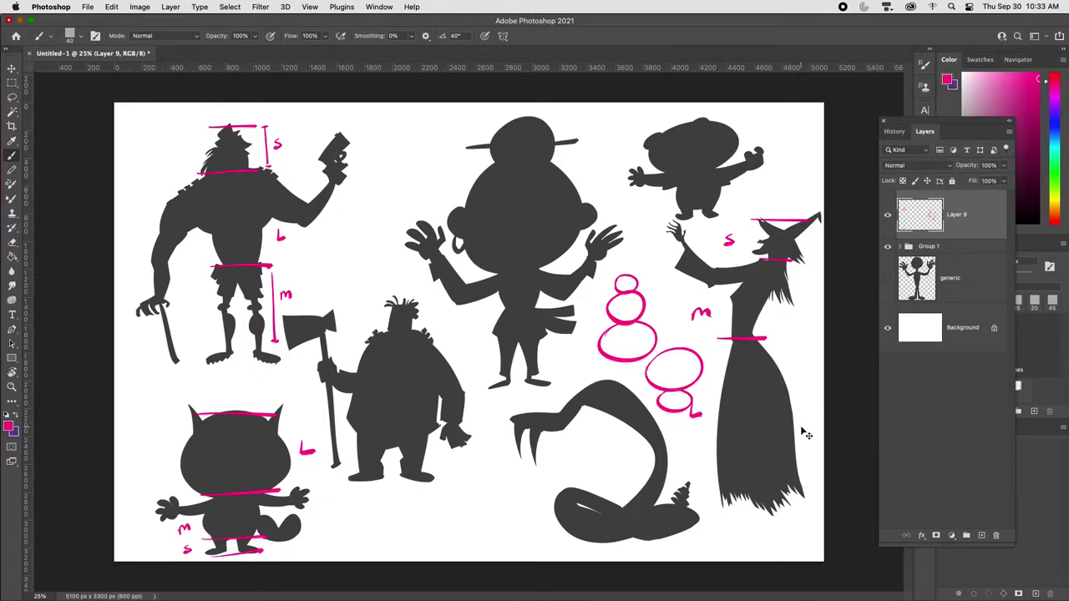
pyautogui.press('super+z')
pyautogui.press('super+z')
pyautogui.press('super+z')
pyautogui.press('super+z')
pyautogui.press('super+z')
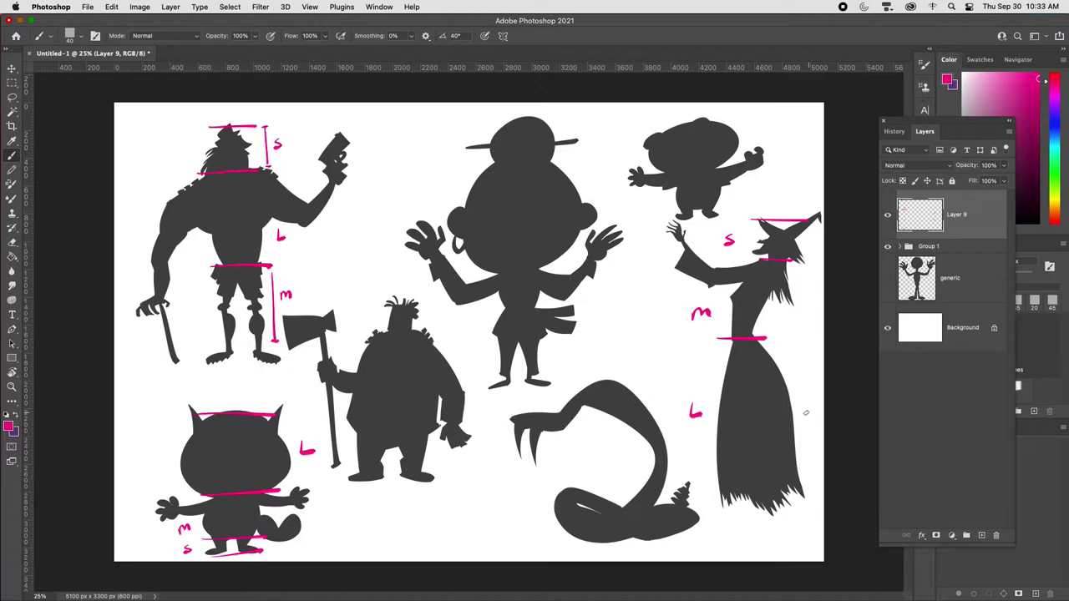
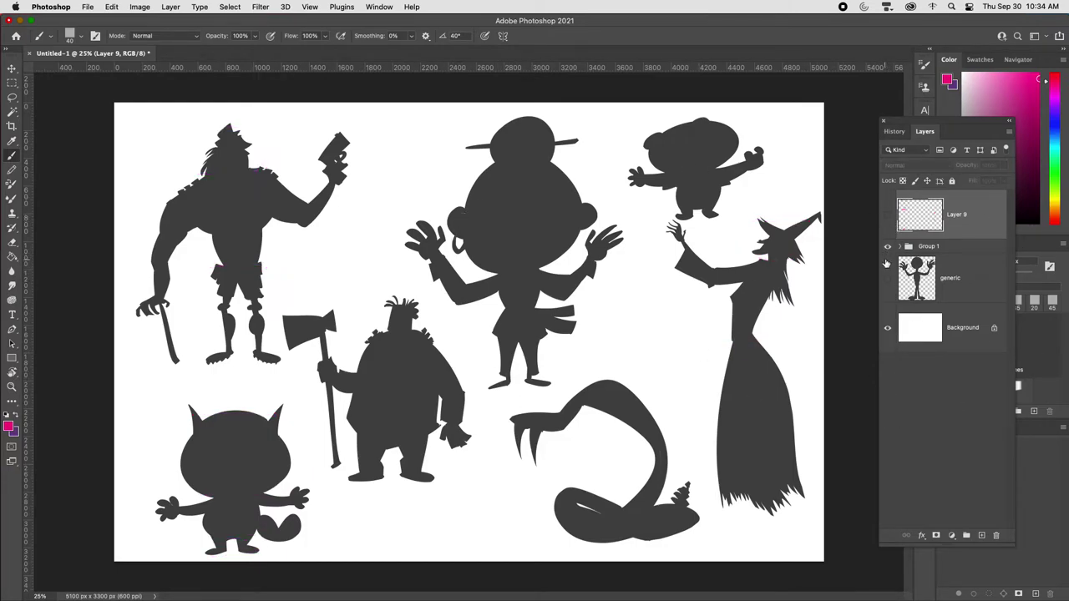
# Show the generic figure instead of the silhouette group and move it about 398 px towards the canvas's left edge
pyautogui.click(888, 249)
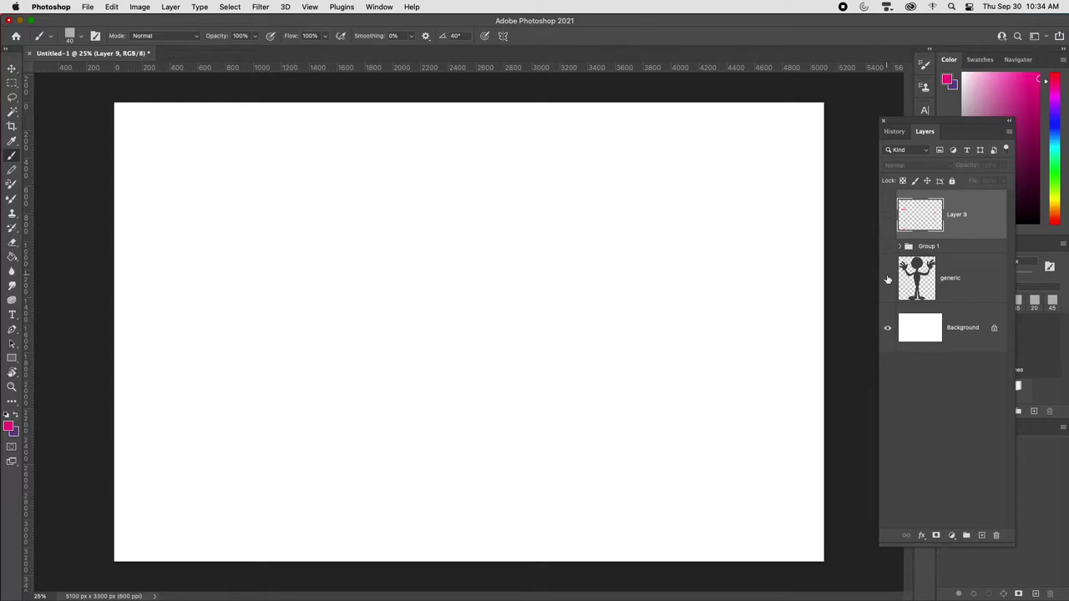
pyautogui.click(888, 278)
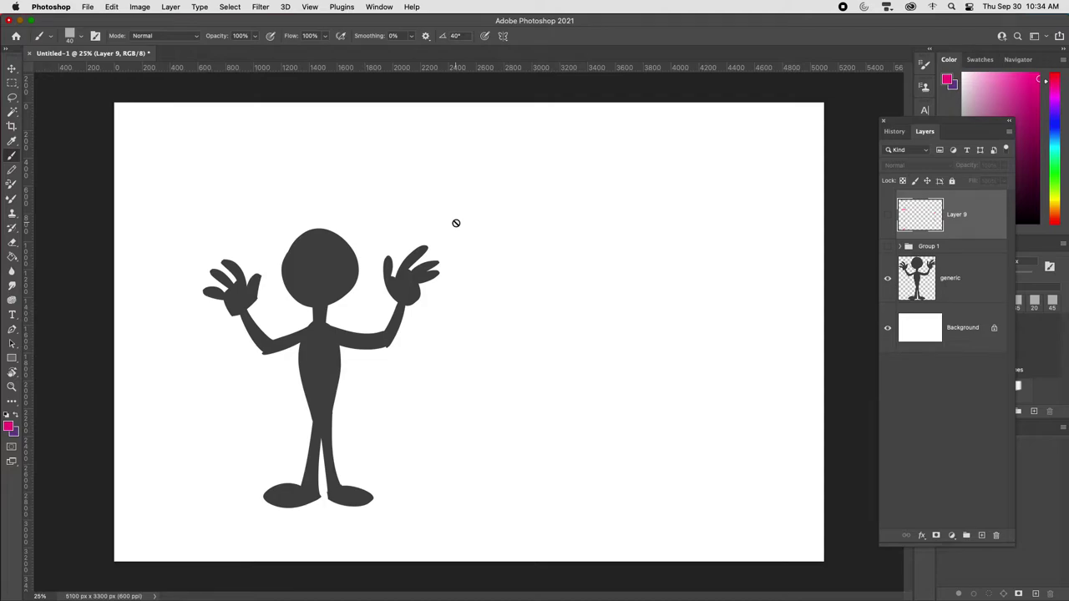
pyautogui.click(955, 283)
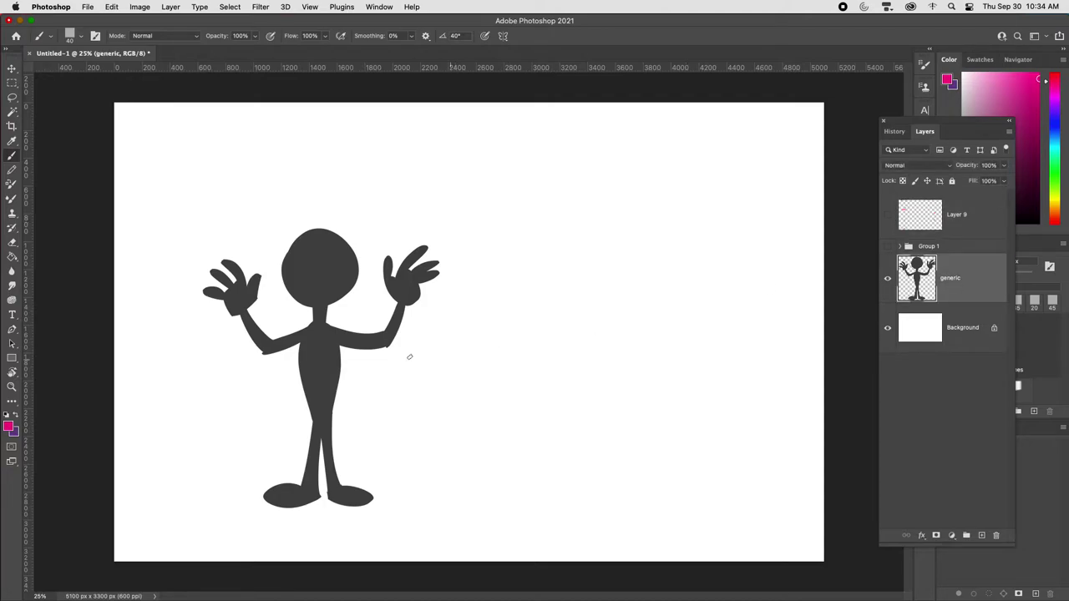
pyautogui.press('v')
pyautogui.moveTo(360, 399); pyautogui.dragTo(303, 401)
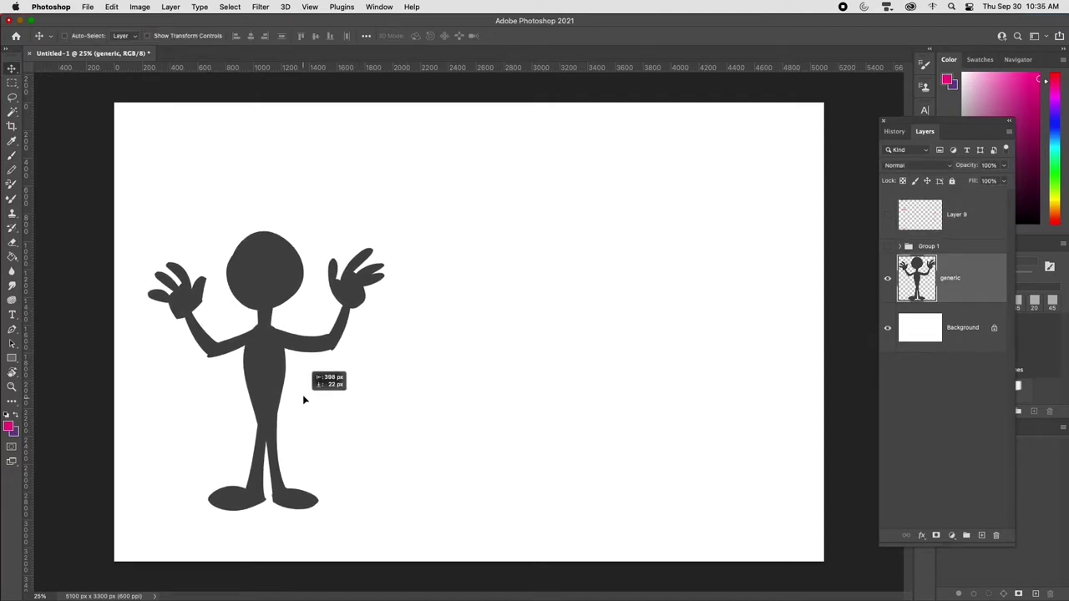
# On a new layer above the generic figure, bracket its head, torso and leg heights with magenta brush lines
pyautogui.press('b')
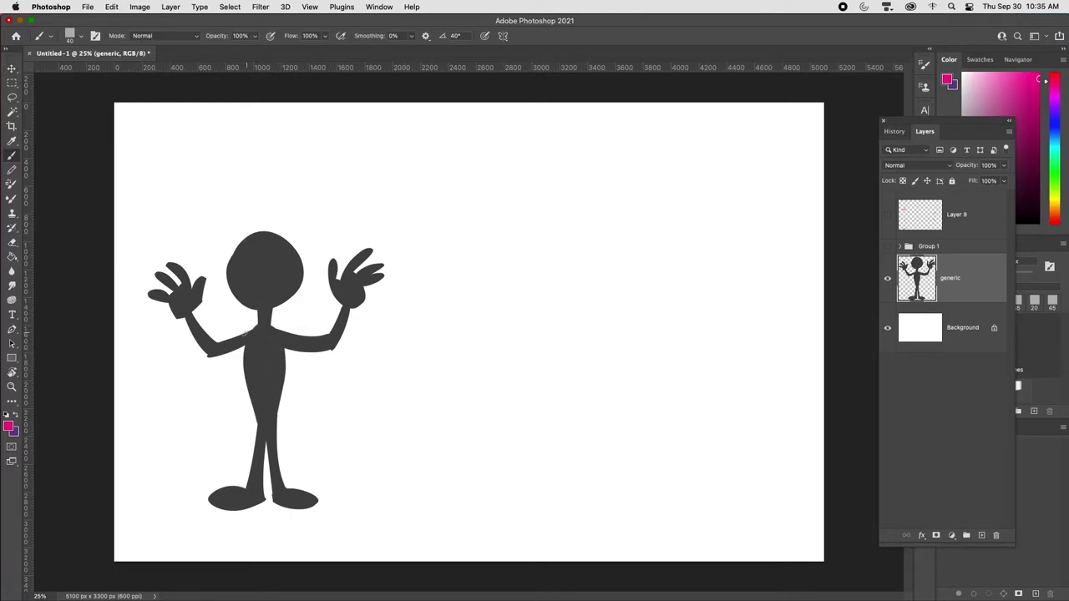
pyautogui.press('super+alt+shift+n')
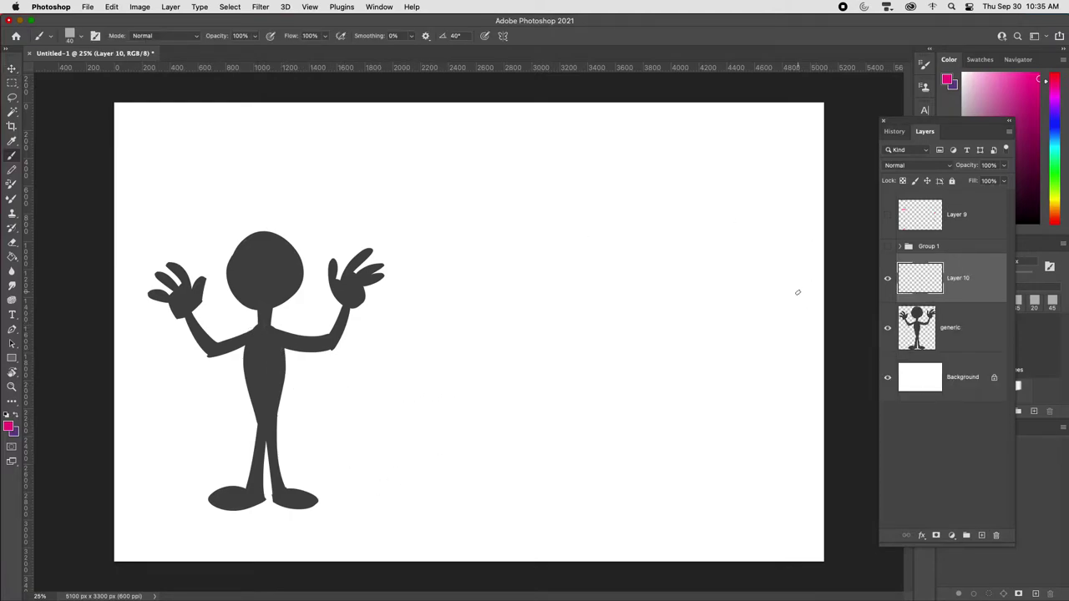
pyautogui.moveTo(288, 231)
pyautogui.mouseDown()
pyautogui.moveTo(320, 232)
pyautogui.moveTo(307, 306)
pyautogui.moveTo(318, 307)
pyautogui.mouseUp()
pyautogui.moveTo(285, 338)
pyautogui.mouseDown()
pyautogui.moveTo(314, 349)
pyautogui.moveTo(301, 340)
pyautogui.moveTo(303, 420)
pyautogui.moveTo(288, 421)
pyautogui.moveTo(321, 422)
pyautogui.moveTo(305, 507)
pyautogui.mouseUp()
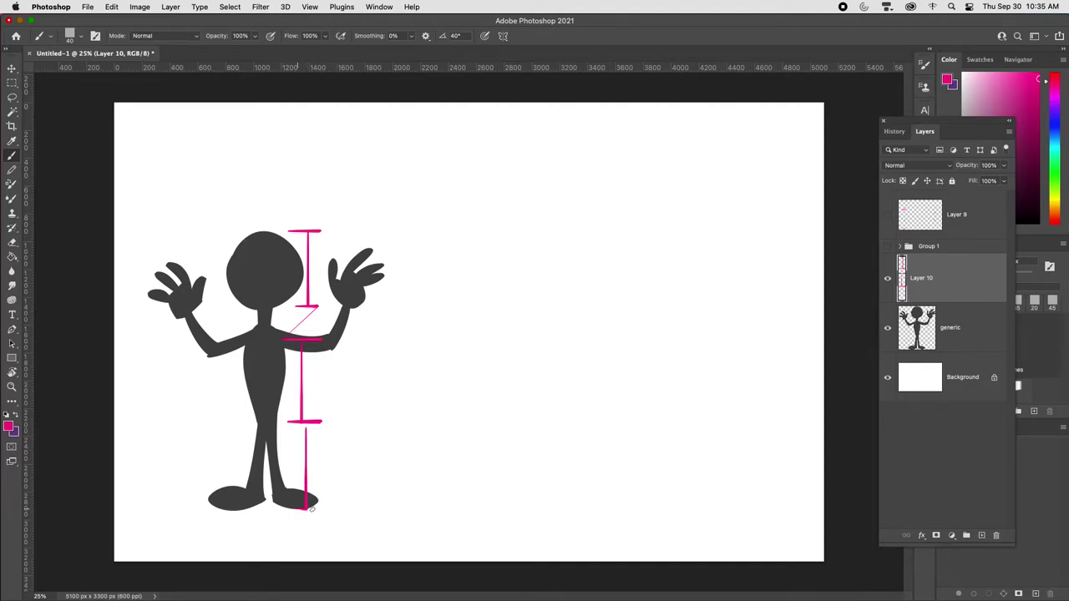
# Remove the stray diagonal stroke between the head and torso marks, and clear the remaining proportion marks from the layer
pyautogui.press('l')
pyautogui.moveTo(311, 347)
pyautogui.mouseDown()
pyautogui.moveTo(308, 312)
pyautogui.moveTo(319, 313)
pyautogui.moveTo(288, 337)
pyautogui.mouseUp()
pyautogui.press('Delete')
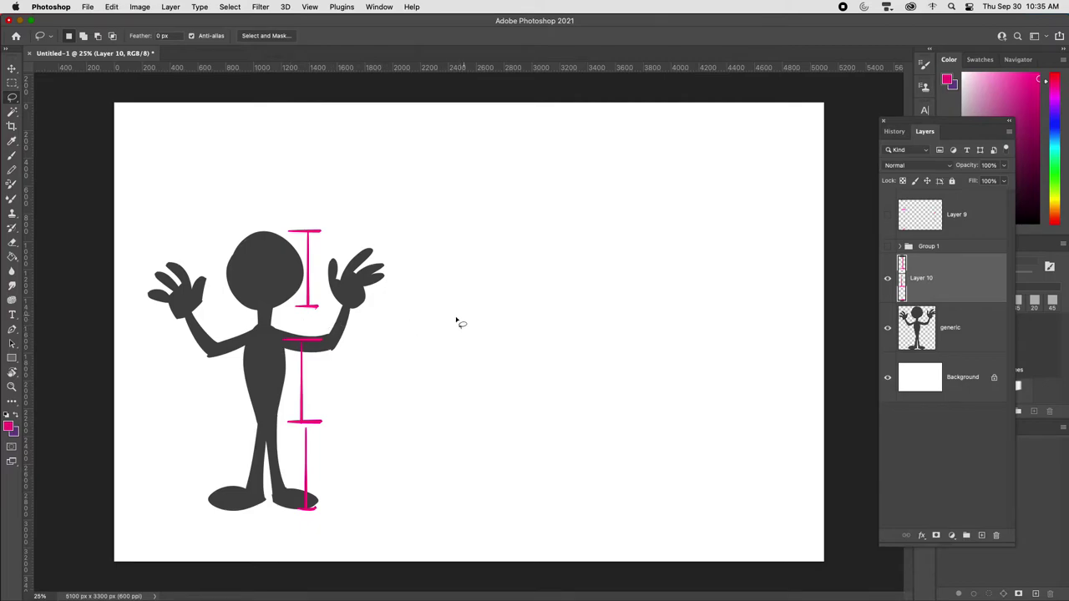
pyautogui.press('b')
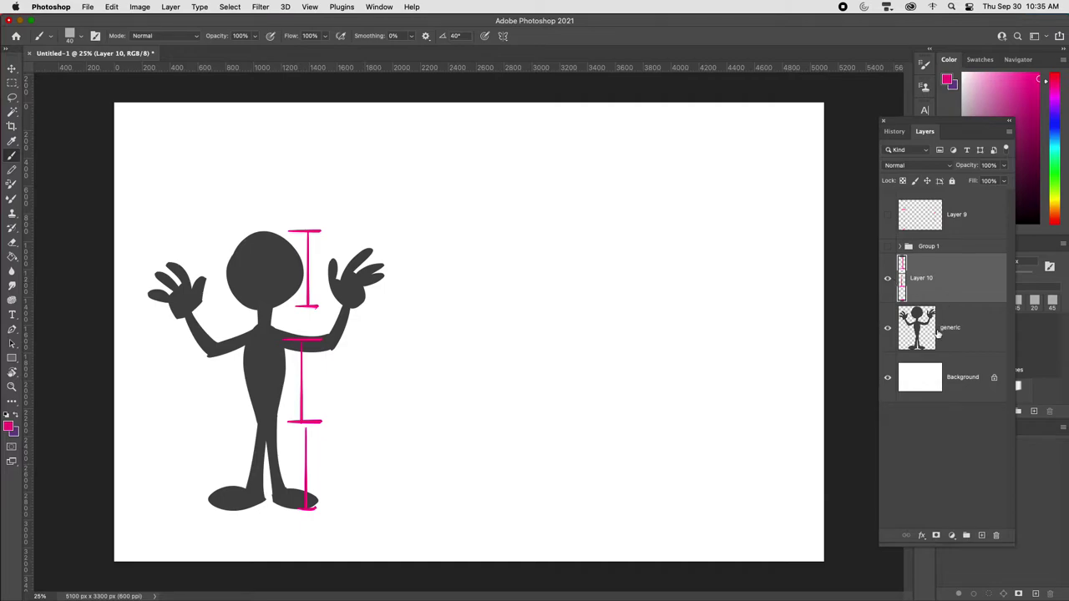
pyautogui.press('Delete')
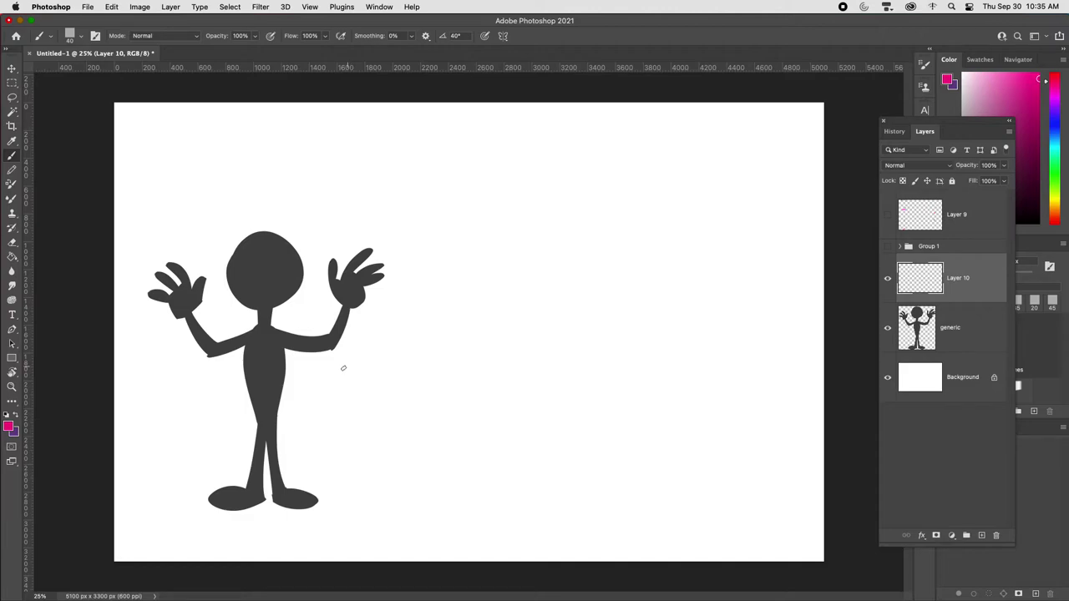
# Outline a lasso selection beside the generic figure with a large rounded head, a short torso and long thin legs with feet
pyautogui.press('l')
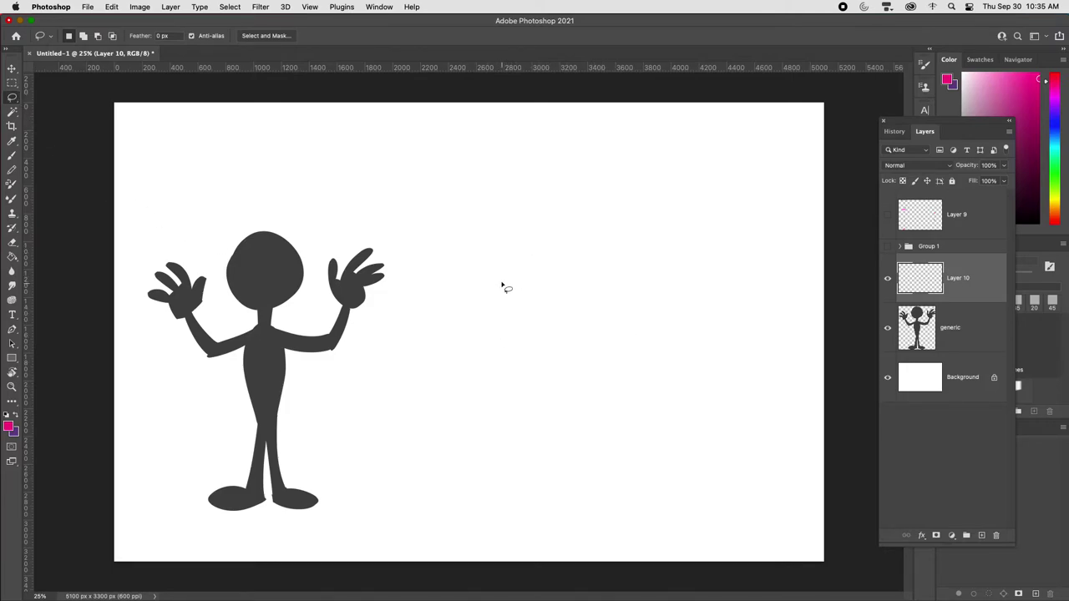
pyautogui.moveTo(493, 291)
pyautogui.mouseDown()
pyautogui.moveTo(529, 312)
pyautogui.moveTo(499, 298)
pyautogui.mouseUp()
pyautogui.press('shift')
pyautogui.moveTo(529, 298)
pyautogui.mouseDown()
pyautogui.moveTo(523, 390)
pyautogui.moveTo(570, 390)
pyautogui.moveTo(572, 366)
pyautogui.moveTo(576, 378)
pyautogui.moveTo(524, 356)
pyautogui.moveTo(575, 360)
pyautogui.moveTo(575, 299)
pyautogui.mouseUp()
pyautogui.press('super+z')
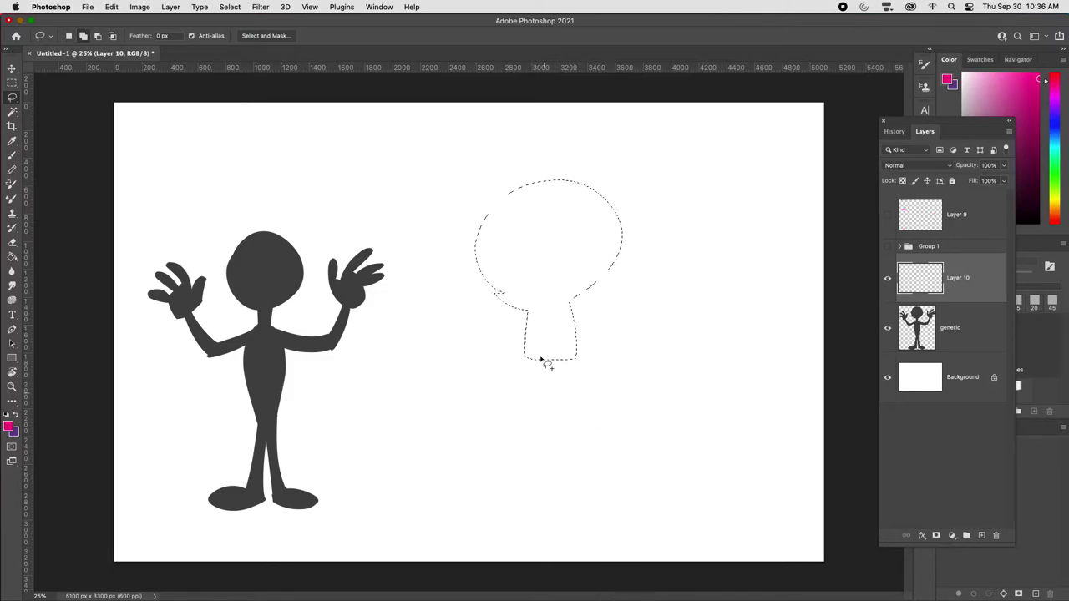
pyautogui.moveTo(526, 349)
pyautogui.mouseDown()
pyautogui.moveTo(520, 525)
pyautogui.moveTo(489, 537)
pyautogui.moveTo(534, 529)
pyautogui.moveTo(550, 338)
pyautogui.moveTo(575, 509)
pyautogui.moveTo(604, 529)
pyautogui.moveTo(565, 529)
pyautogui.moveTo(547, 361)
pyautogui.mouseUp()
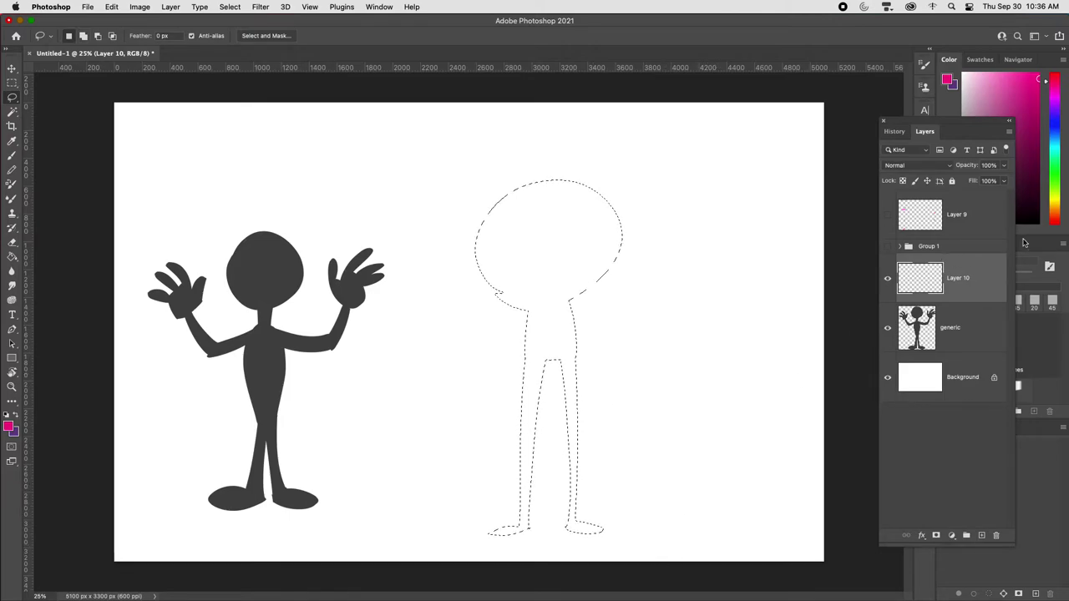
# Fill the character selection with a muted mauve colour and deselect it
pyautogui.click(1016, 141)
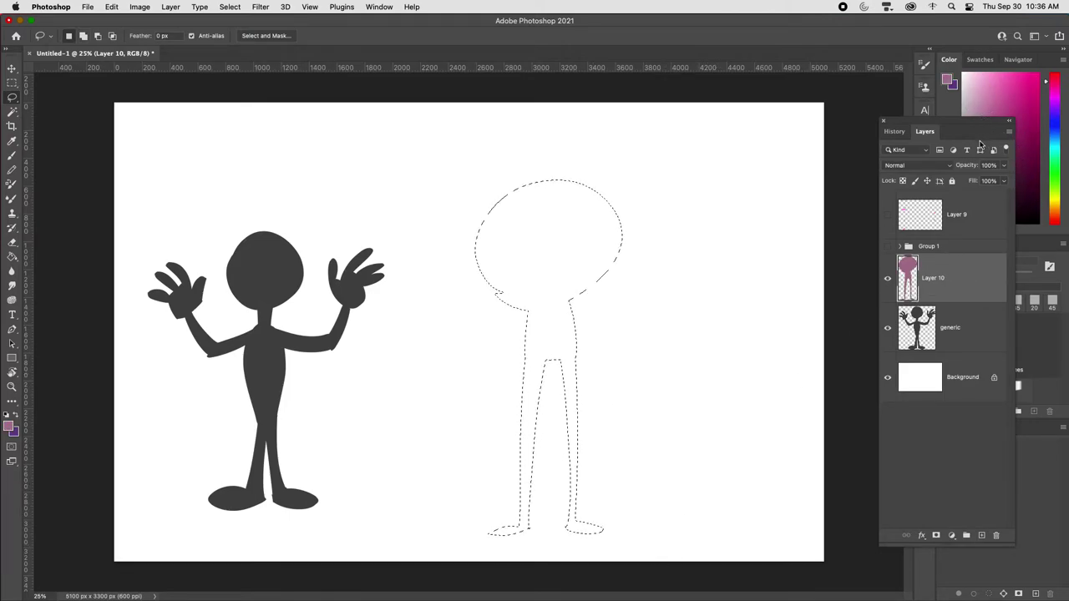
pyautogui.hotkey('alt', 'BackSpace')
pyautogui.press('super+d')
pyautogui.press('b')
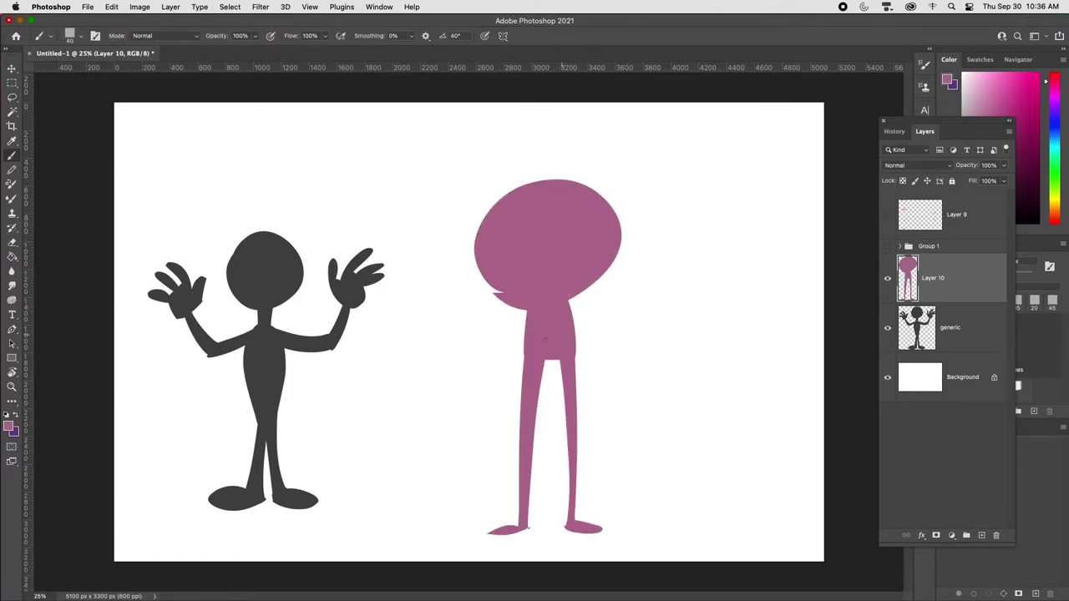
# Add a mauve-filled arm hanging down on the new character's left side, with a short sleeve, thin forearm and fingered hand
pyautogui.press('l')
pyautogui.moveTo(533, 301)
pyautogui.mouseDown()
pyautogui.moveTo(475, 364)
pyautogui.moveTo(476, 336)
pyautogui.moveTo(529, 334)
pyautogui.mouseUp()
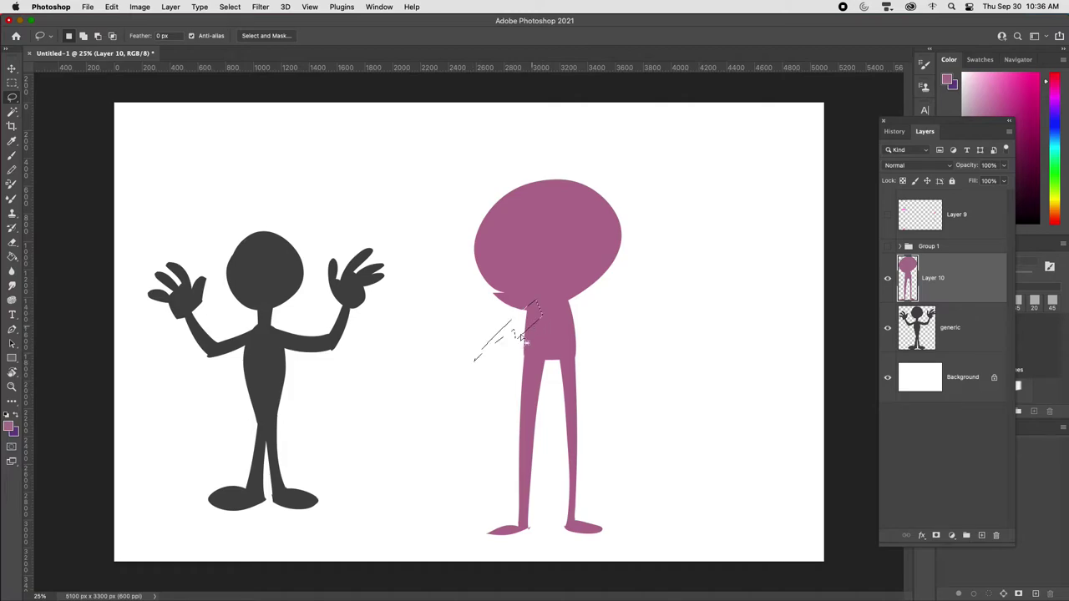
pyautogui.hotkey('alt', 'BackSpace')
pyautogui.press('super+d')
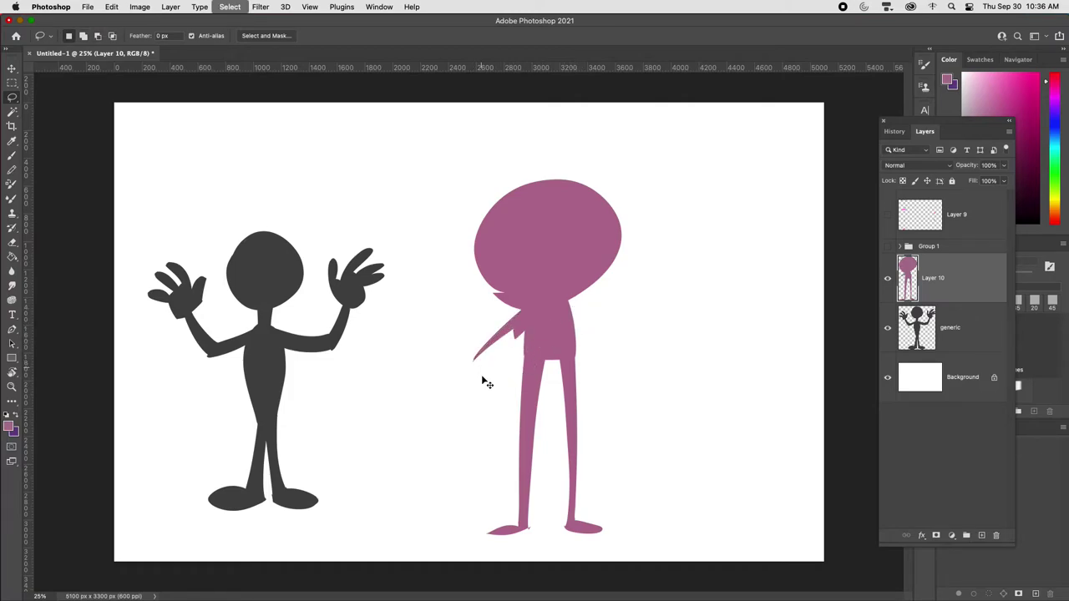
pyautogui.moveTo(492, 342)
pyautogui.mouseDown()
pyautogui.moveTo(496, 407)
pyautogui.moveTo(472, 409)
pyautogui.moveTo(490, 424)
pyautogui.moveTo(474, 456)
pyautogui.moveTo(464, 447)
pyautogui.moveTo(468, 409)
pyautogui.mouseUp()
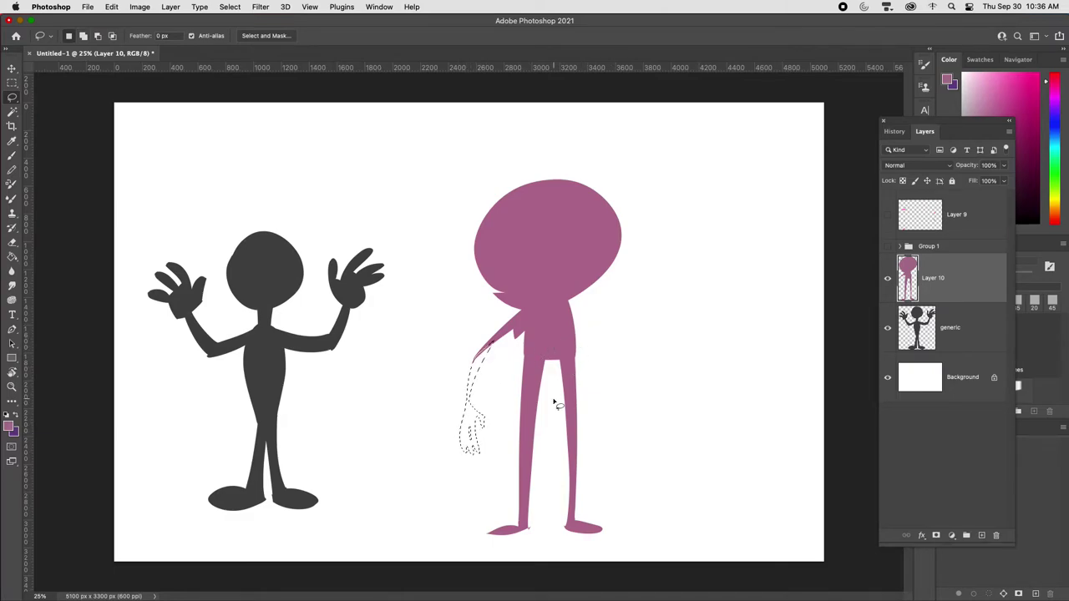
pyautogui.hotkey('alt', 'BackSpace')
pyautogui.hotkey('ctrl', 'd')
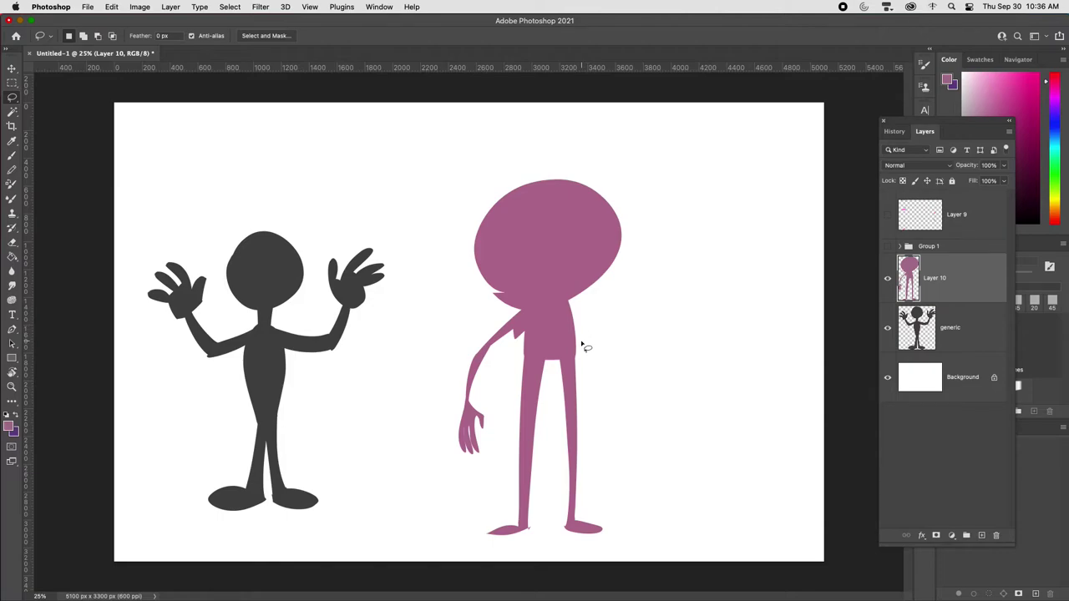
pyautogui.moveTo(483, 361)
pyautogui.mouseDown()
pyautogui.moveTo(519, 324)
pyautogui.moveTo(501, 375)
pyautogui.mouseUp()
pyautogui.hotkey('ctrl', 'd')
# Add a mauve-filled raised arm on the character's right side, with a short sleeve and an open hand
pyautogui.moveTo(567, 303)
pyautogui.mouseDown()
pyautogui.moveTo(598, 316)
pyautogui.moveTo(580, 329)
pyautogui.moveTo(599, 324)
pyautogui.moveTo(632, 301)
pyautogui.moveTo(638, 282)
pyautogui.moveTo(595, 319)
pyautogui.moveTo(655, 283)
pyautogui.moveTo(634, 287)
pyautogui.moveTo(631, 266)
pyautogui.moveTo(665, 258)
pyautogui.moveTo(622, 317)
pyautogui.mouseUp()
pyautogui.hotkey('alt', 'BackSpace')
pyautogui.press('super+d')
pyautogui.moveTo(643, 289)
pyautogui.mouseDown()
pyautogui.moveTo(595, 334)
pyautogui.moveTo(603, 332)
pyautogui.mouseUp()
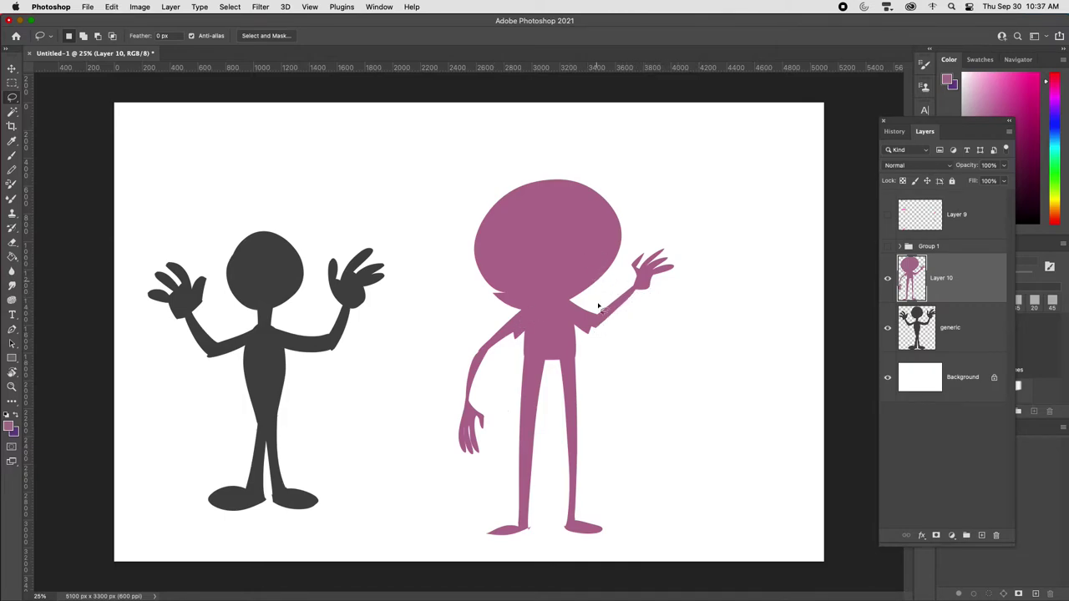
# Add a mauve-filled ponytail with a curled tip to the lower back of the large-headed character's head
pyautogui.moveTo(496, 285)
pyautogui.mouseDown()
pyautogui.moveTo(459, 297)
pyautogui.moveTo(512, 293)
pyautogui.mouseUp()
pyautogui.hotkey('alt', 'BackSpace')
pyautogui.press('super+d')
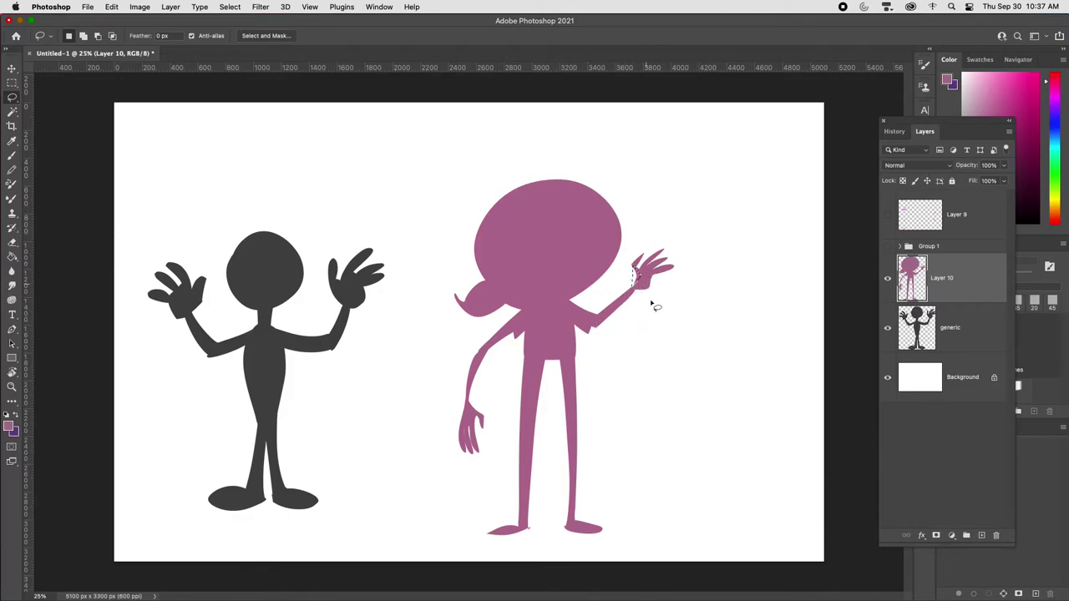
# Touch up the thumb of the raised hand and move the large-headed silhouette closer to the generic figure
pyautogui.moveTo(635, 267); pyautogui.dragTo(638, 290)
pyautogui.hotkey('ctrl', 'd')
pyautogui.press('v')
pyautogui.moveTo(585, 458)
pyautogui.mouseDown()
pyautogui.moveTo(520, 456)
pyautogui.moveTo(528, 444)
pyautogui.mouseUp()
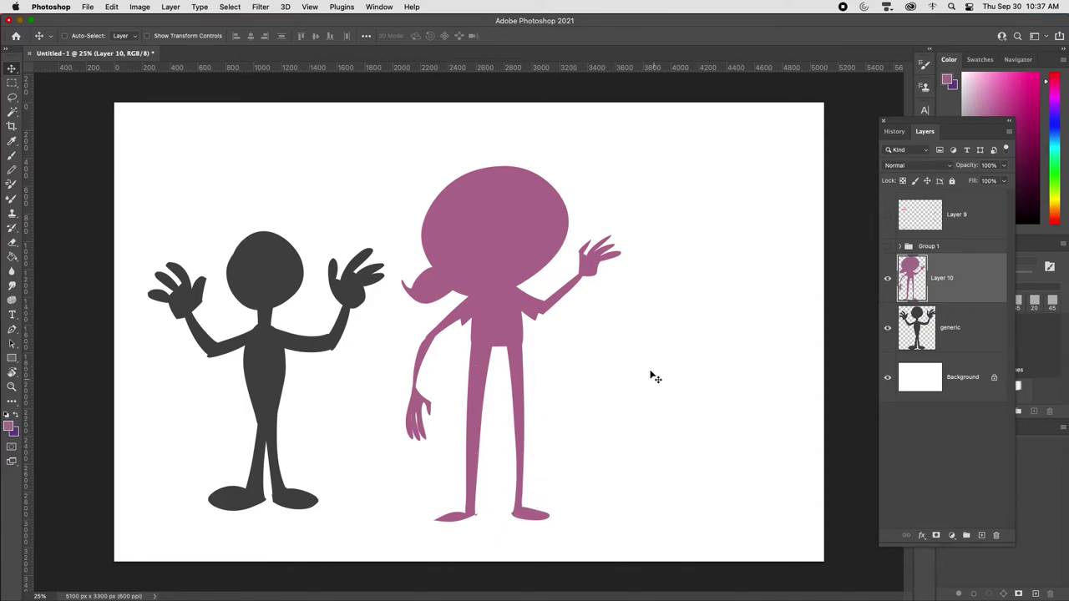
# On a new layer, add a mauve-filled broad torso that widens downward beside the tall character and trim its upper edge
pyautogui.press('alt+shift+super+n')
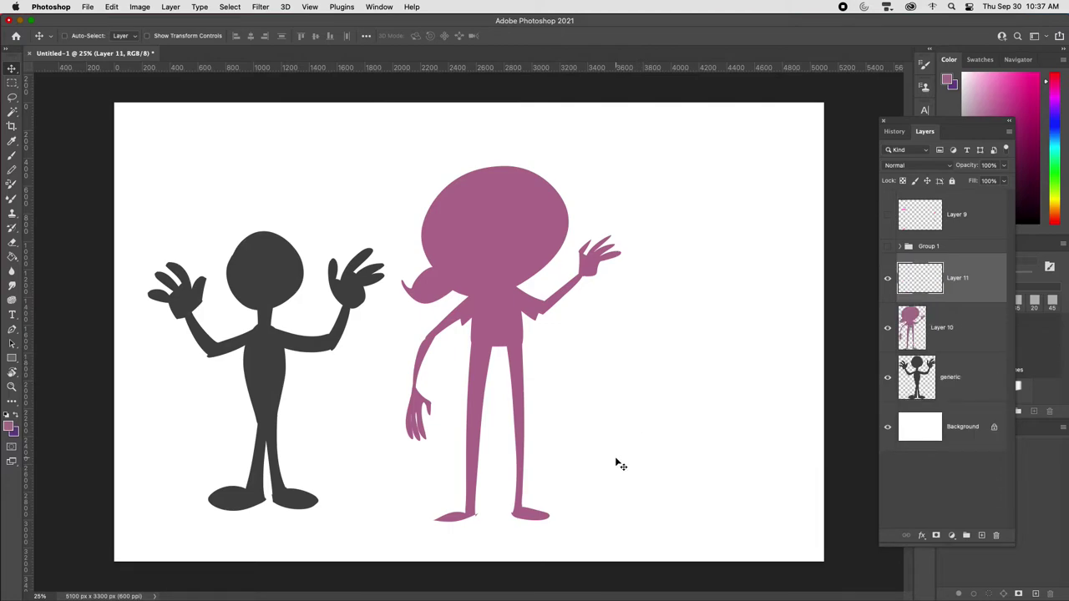
pyautogui.press('l')
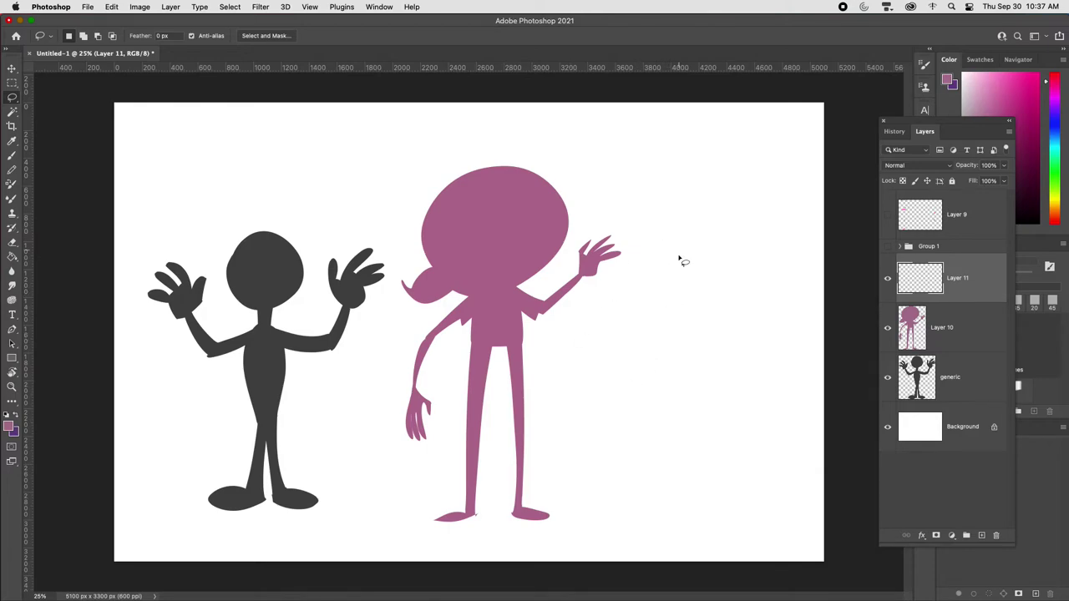
pyautogui.moveTo(648, 270)
pyautogui.mouseDown()
pyautogui.moveTo(632, 389)
pyautogui.moveTo(744, 382)
pyautogui.moveTo(732, 262)
pyautogui.moveTo(657, 261)
pyautogui.moveTo(620, 405)
pyautogui.moveTo(751, 408)
pyautogui.moveTo(735, 259)
pyautogui.mouseUp()
pyautogui.hotkey('alt', 'BackSpace')
pyautogui.press('super+d')
pyautogui.moveTo(639, 262)
pyautogui.mouseDown()
pyautogui.moveTo(727, 266)
pyautogui.moveTo(751, 287)
pyautogui.mouseUp()
pyautogui.press('Delete')
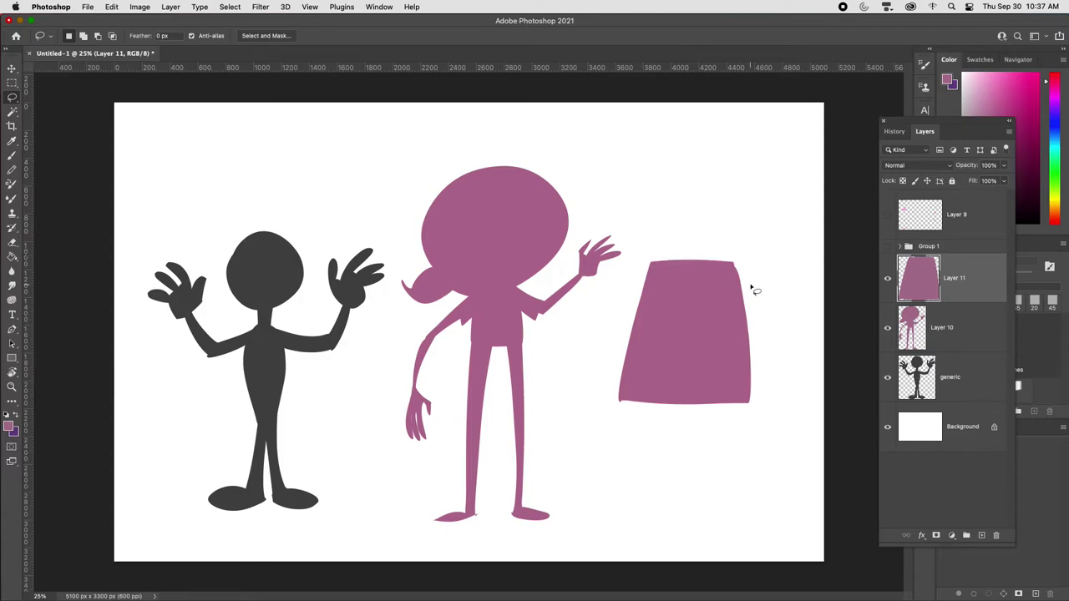
# Add a small round head and two short, thick legs with pointed feet to the broad torso in mauve
pyautogui.moveTo(677, 267)
pyautogui.mouseDown()
pyautogui.moveTo(705, 271)
pyautogui.moveTo(678, 269)
pyautogui.mouseUp()
pyautogui.hotkey('alt', 'BackSpace')
pyautogui.press('super+d')
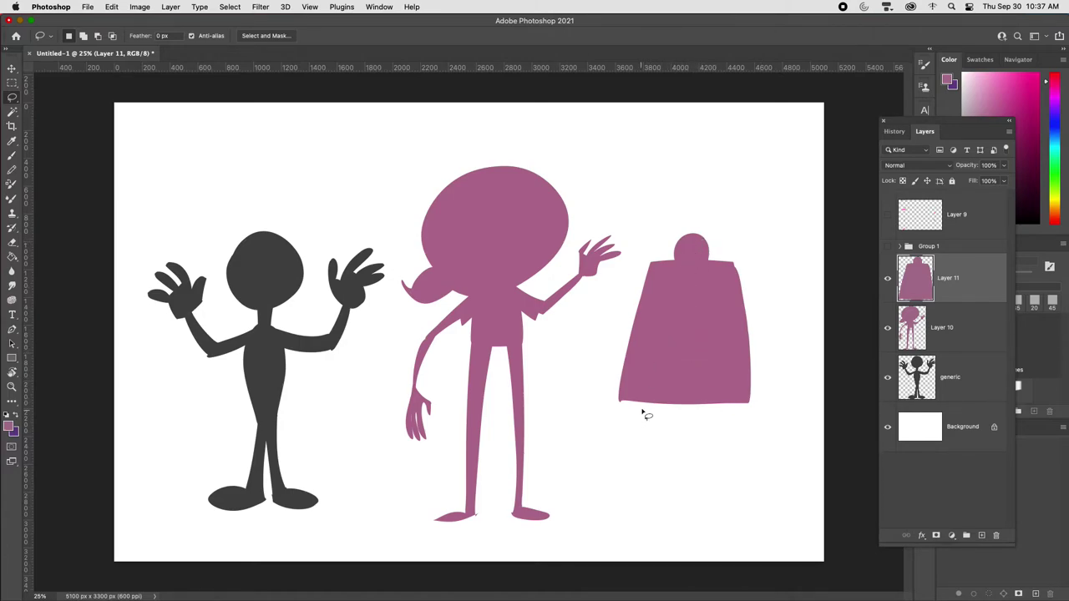
pyautogui.moveTo(640, 389)
pyautogui.mouseDown()
pyautogui.moveTo(653, 457)
pyautogui.moveTo(637, 462)
pyautogui.moveTo(668, 460)
pyautogui.moveTo(671, 383)
pyautogui.mouseUp()
pyautogui.moveTo(741, 390)
pyautogui.mouseDown()
pyautogui.moveTo(728, 454)
pyautogui.moveTo(708, 449)
pyautogui.moveTo(715, 382)
pyautogui.mouseUp()
pyautogui.hotkey('alt', 'BackSpace')
pyautogui.press('super+d')
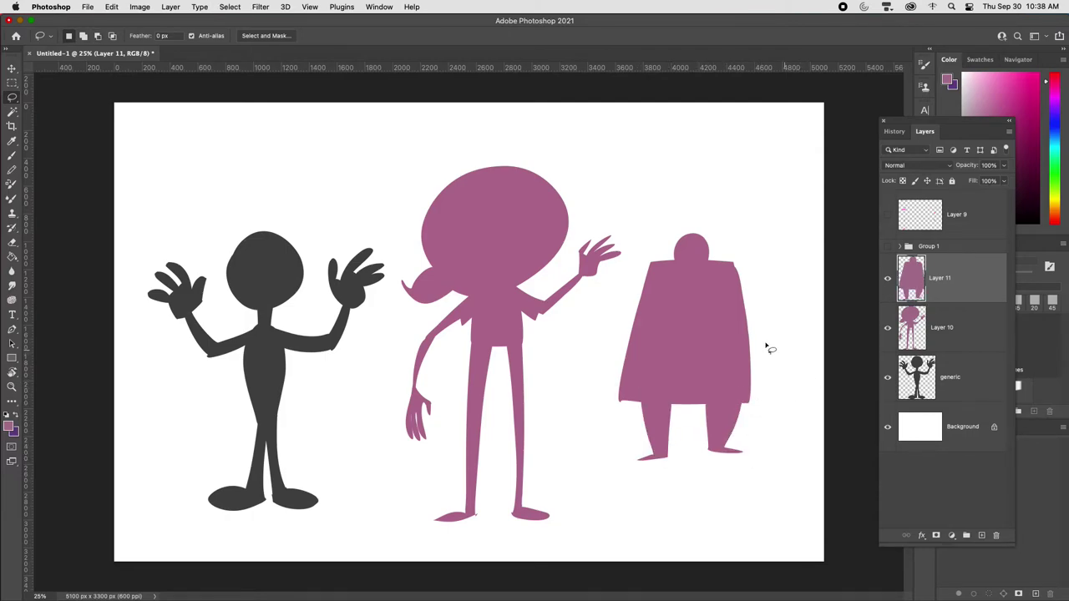
# Add a mauve-filled thick arm hanging outward from the stocky character's left shoulder, with a short sleeve and blocky hand
pyautogui.moveTo(649, 264)
pyautogui.mouseDown()
pyautogui.moveTo(587, 322)
pyautogui.moveTo(559, 372)
pyautogui.moveTo(562, 394)
pyautogui.moveTo(591, 382)
pyautogui.moveTo(606, 339)
pyautogui.moveTo(645, 322)
pyautogui.moveTo(658, 272)
pyautogui.mouseUp()
pyautogui.hotkey('alt', 'BackSpace')
pyautogui.hotkey('ctrl', 'd')
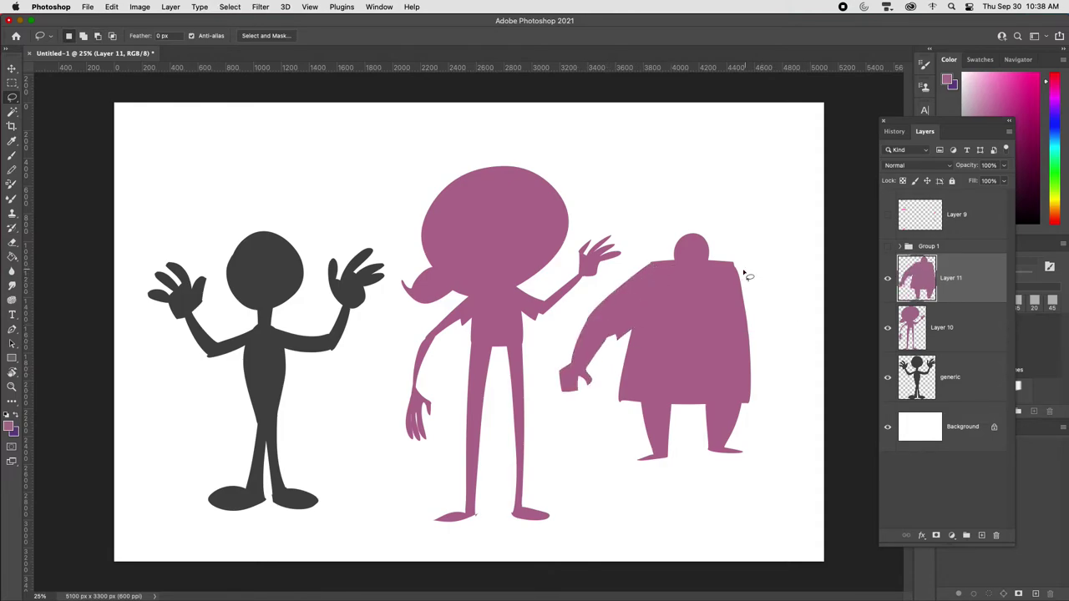
# Add a mauve-filled raised arm with an open hand and a short sleeve to the stocky character's right shoulder
pyautogui.moveTo(729, 265)
pyautogui.mouseDown()
pyautogui.moveTo(769, 225)
pyautogui.moveTo(736, 294)
pyautogui.mouseUp()
pyautogui.moveTo(758, 231)
pyautogui.mouseDown()
pyautogui.moveTo(744, 178)
pyautogui.moveTo(776, 240)
pyautogui.moveTo(734, 157)
pyautogui.moveTo(744, 173)
pyautogui.moveTo(744, 153)
pyautogui.moveTo(762, 152)
pyautogui.moveTo(756, 202)
pyautogui.mouseUp()
pyautogui.hotkey('alt', 'BackSpace')
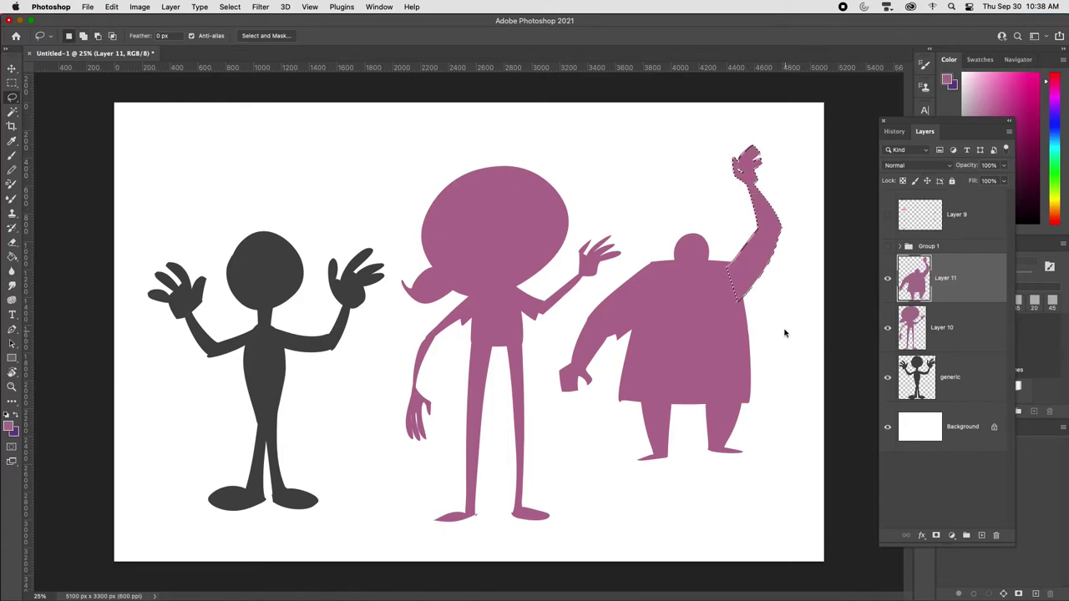
pyautogui.moveTo(747, 255)
pyautogui.mouseDown()
pyautogui.moveTo(764, 281)
pyautogui.moveTo(735, 312)
pyautogui.moveTo(719, 290)
pyautogui.mouseUp()
pyautogui.hotkey('alt', 'BackSpace')
pyautogui.hotkey('ctrl', 'd')
# Add mauve-filled spiky, messy hair around the stocky character's small head
pyautogui.moveTo(682, 238)
pyautogui.mouseDown()
pyautogui.moveTo(667, 249)
pyautogui.moveTo(673, 263)
pyautogui.moveTo(702, 271)
pyautogui.moveTo(719, 255)
pyautogui.moveTo(723, 242)
pyautogui.moveTo(705, 230)
pyautogui.moveTo(682, 238)
pyautogui.mouseUp()
pyautogui.hotkey('alt', 'BackSpace')
pyautogui.press('super+d')
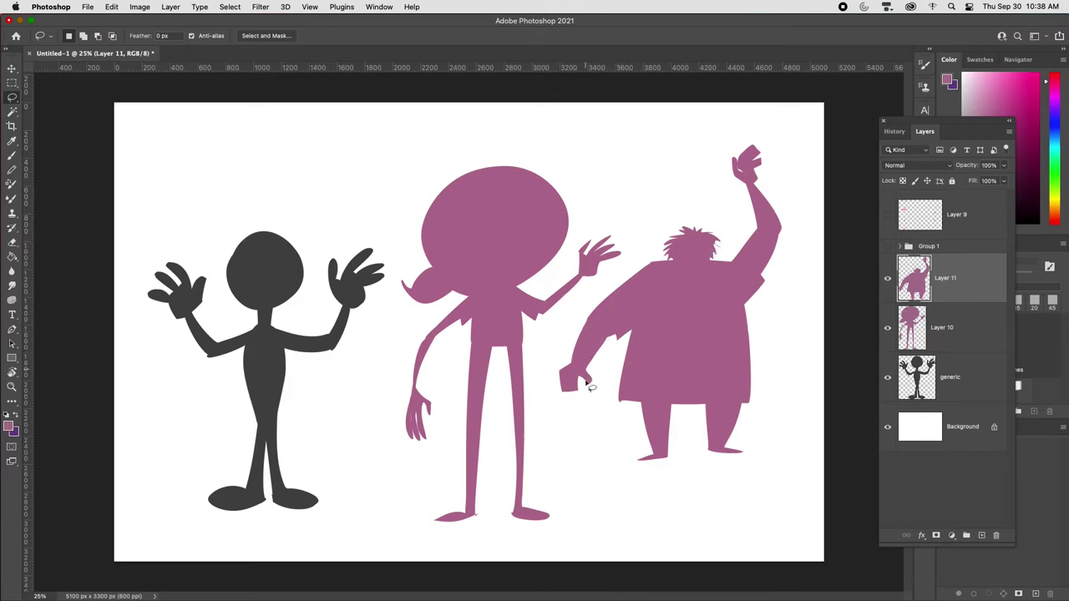
# Trim both sides of the stocky torso into a straighter shirt and clean up the hanging arm's sleeve edge
pyautogui.moveTo(632, 327); pyautogui.dragTo(628, 416)
pyautogui.moveTo(742, 299); pyautogui.dragTo(741, 415)
pyautogui.press('Delete')
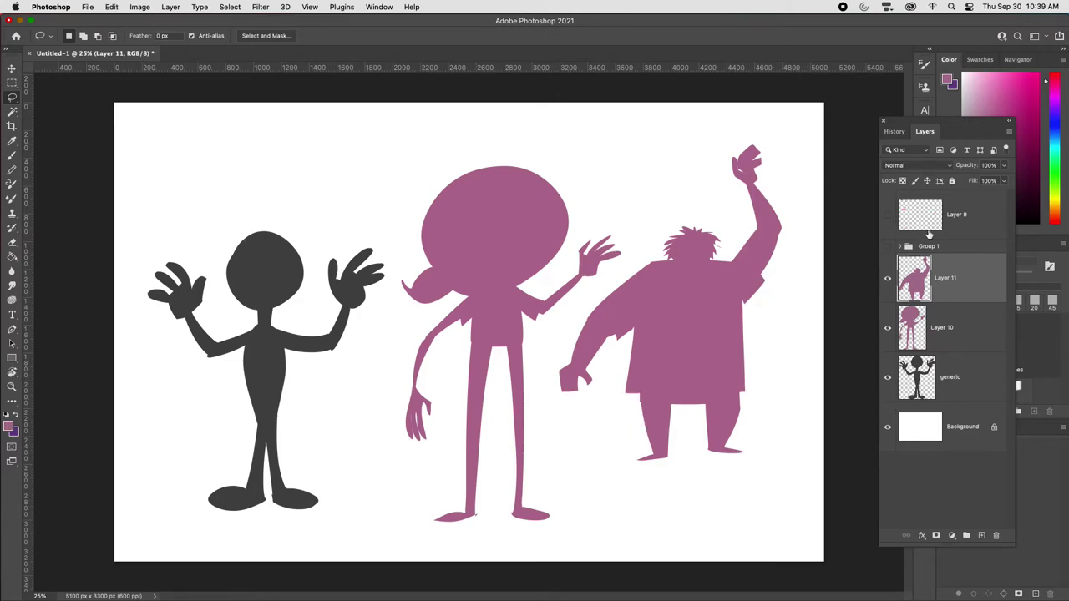
pyautogui.moveTo(618, 333); pyautogui.dragTo(619, 336)
pyautogui.press('Delete')
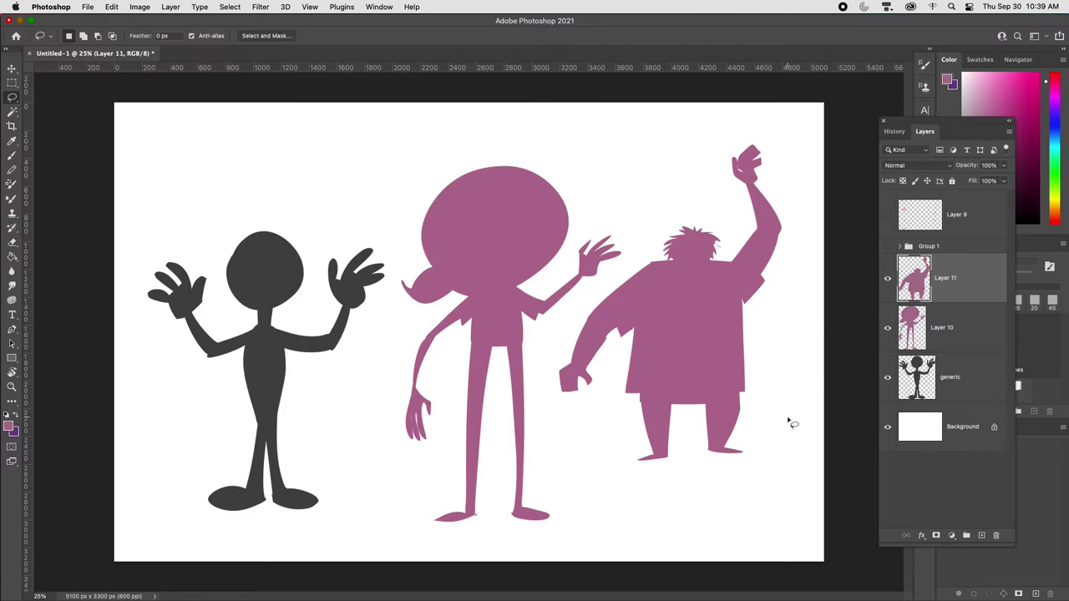
# Move the stocky silhouette lower on the canvas and add jagged trouser cuffs at both ankles
pyautogui.press('v')
pyautogui.moveTo(744, 453)
pyautogui.mouseDown()
pyautogui.moveTo(733, 489)
pyautogui.moveTo(712, 491)
pyautogui.mouseUp()
pyautogui.press('l')
pyautogui.moveTo(641, 435)
pyautogui.mouseDown()
pyautogui.moveTo(650, 490)
pyautogui.moveTo(661, 492)
pyautogui.moveTo(652, 467)
pyautogui.mouseUp()
pyautogui.moveTo(737, 443)
pyautogui.mouseDown()
pyautogui.moveTo(740, 482)
pyautogui.moveTo(720, 490)
pyautogui.moveTo(727, 472)
pyautogui.mouseUp()
pyautogui.press('super+d')
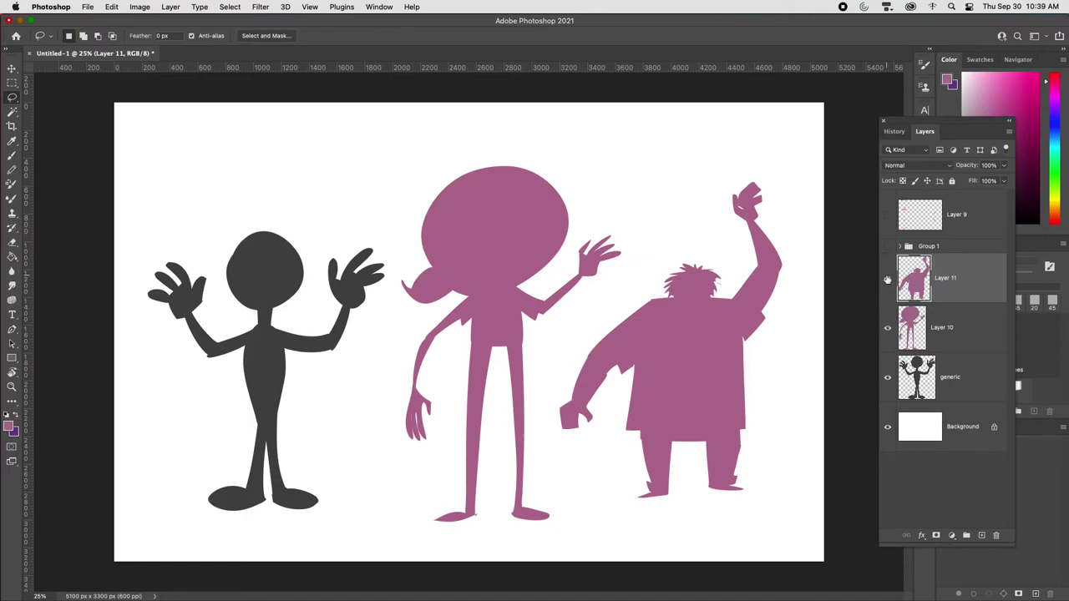
# Hide both mauve silhouette layers and create a new layer above them
pyautogui.moveTo(888, 285); pyautogui.dragTo(887, 328)
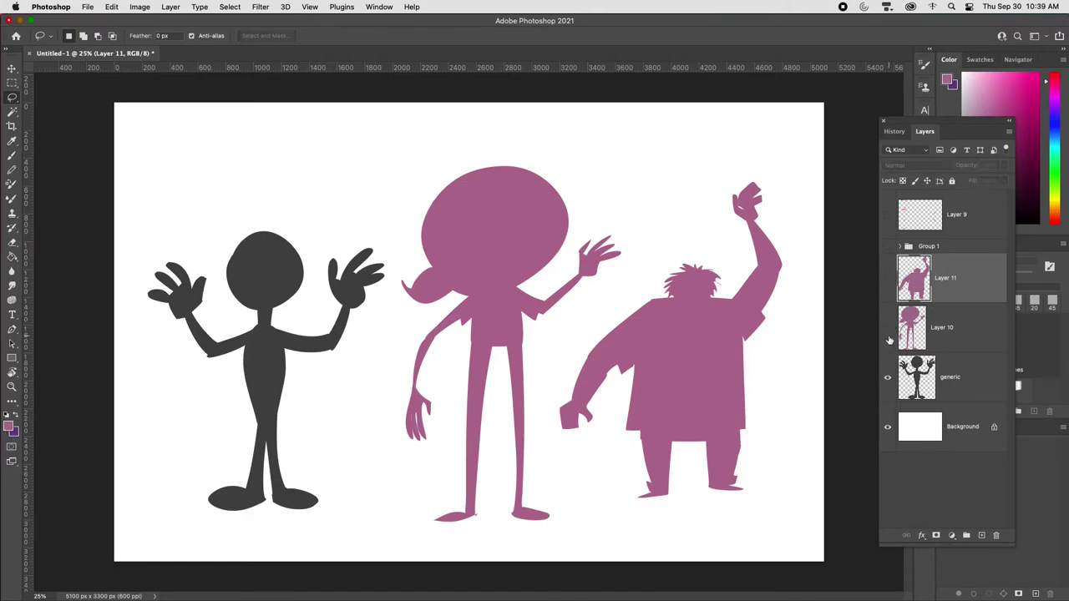
pyautogui.press('alt+shift+super+n')
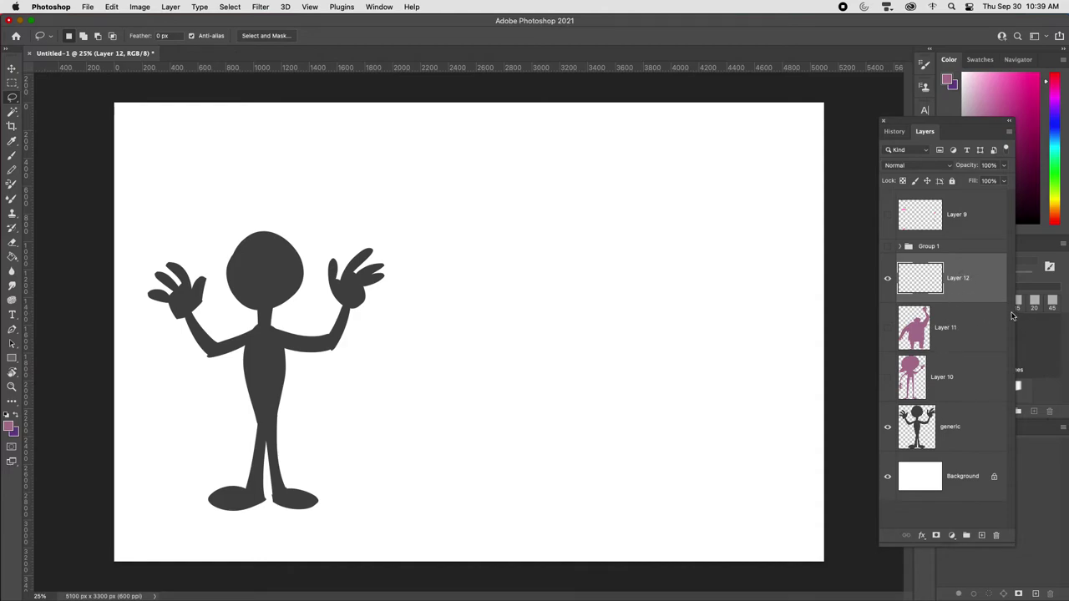
# Set up vertical paint symmetry for the Brush with its axis beside the generic figure, at about X 3376 px
pyautogui.press('b')
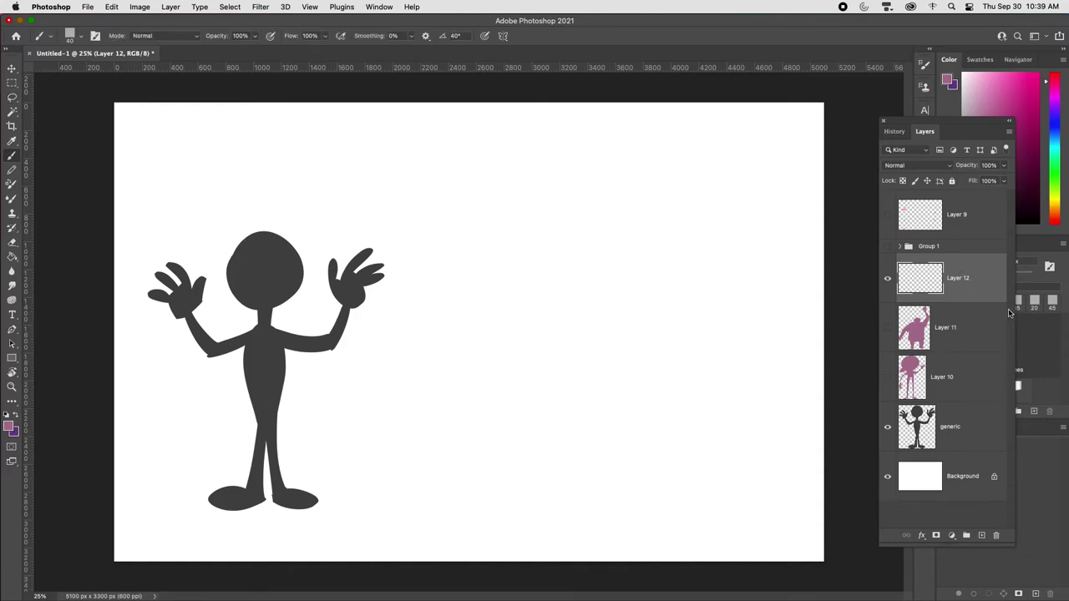
pyautogui.click(502, 36)
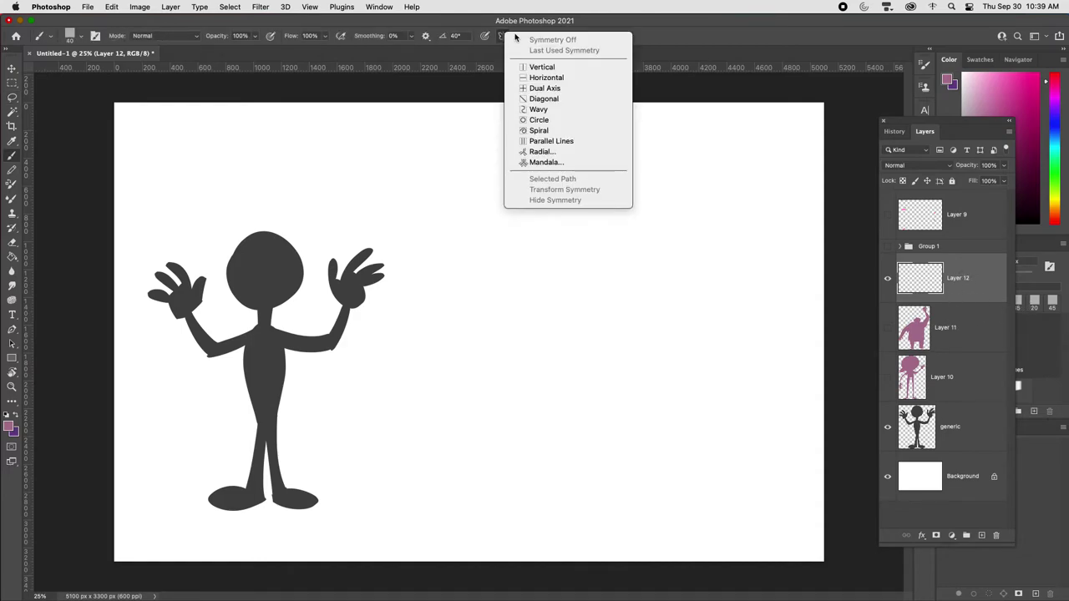
pyautogui.click(547, 69)
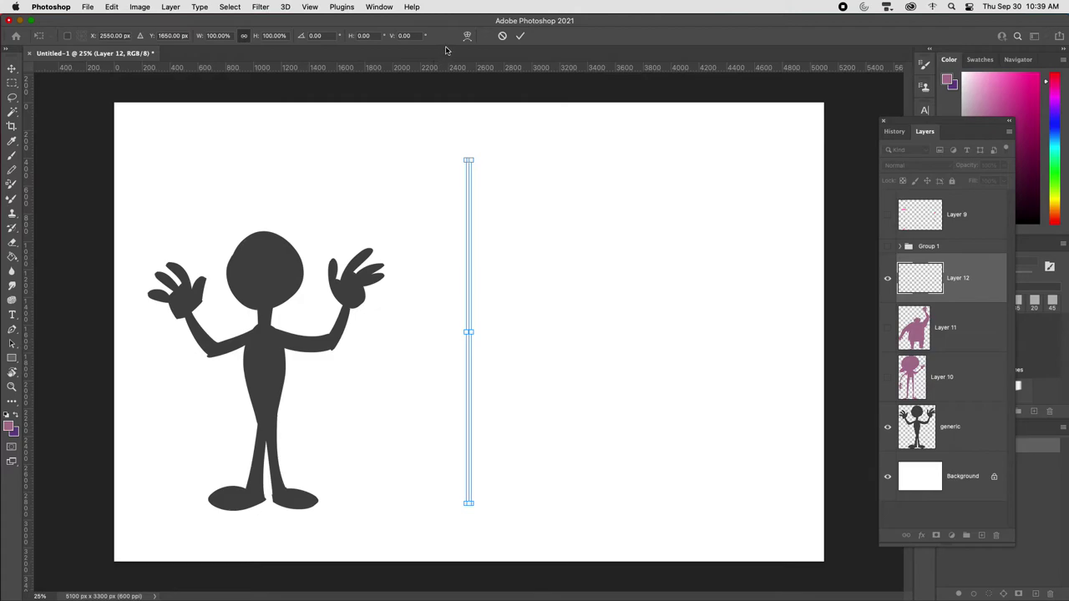
pyautogui.click(11, 156)
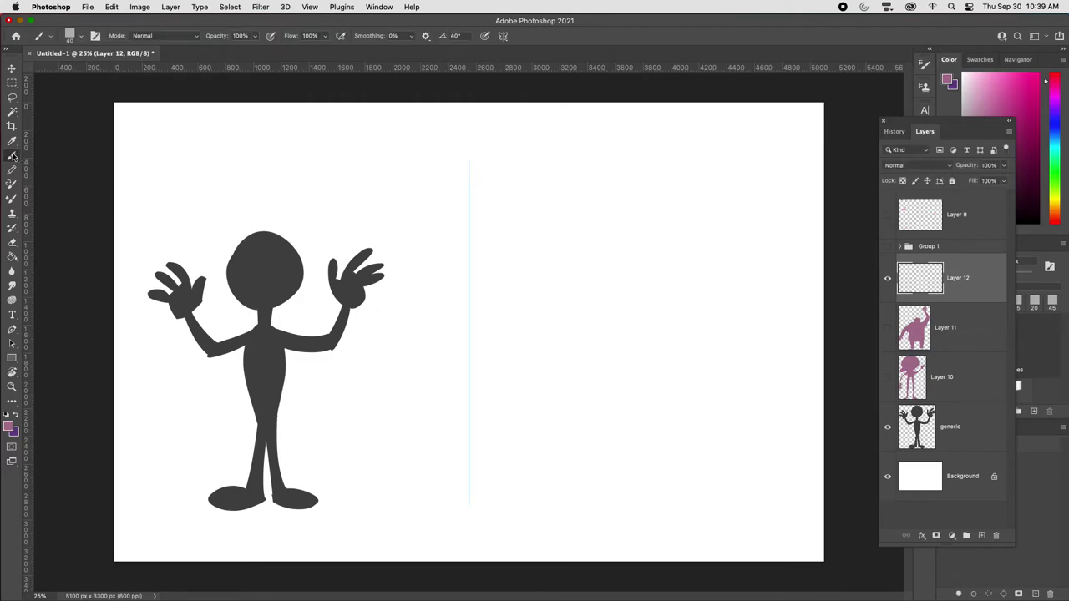
pyautogui.click(501, 37)
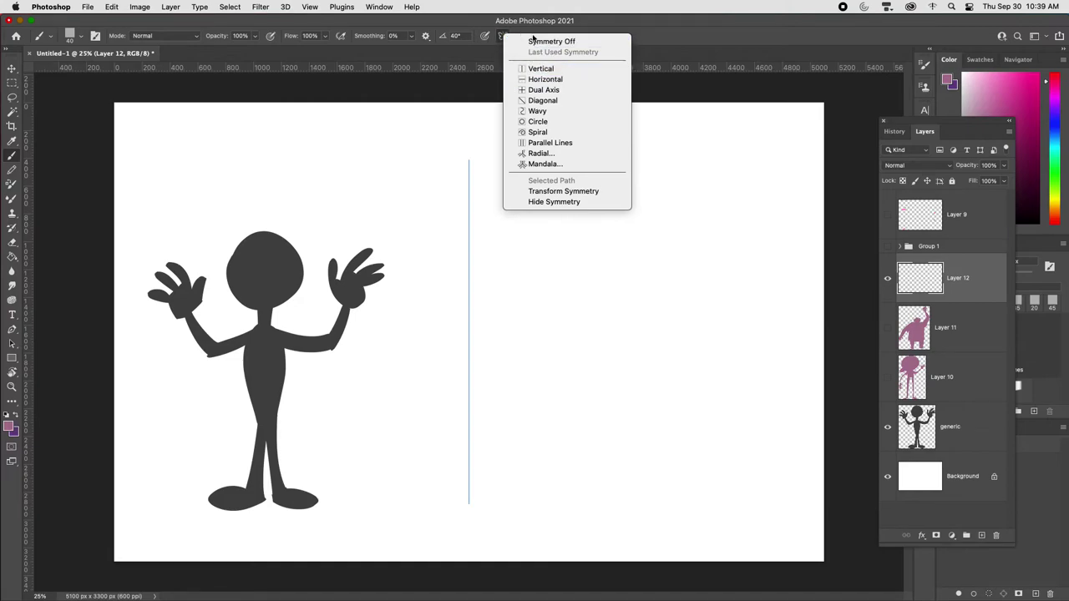
pyautogui.click(539, 69)
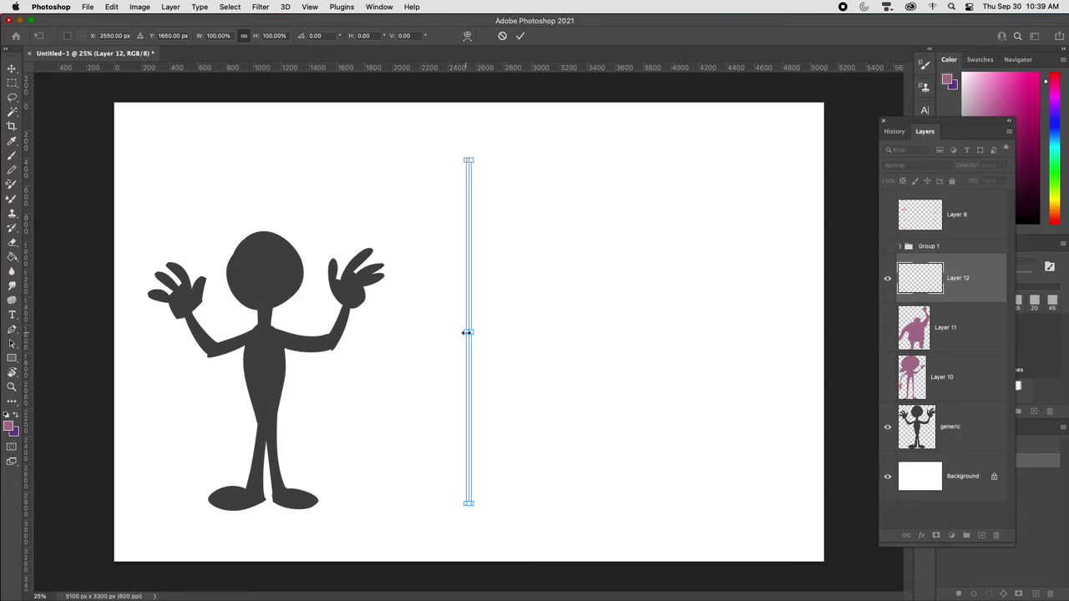
pyautogui.moveTo(467, 322); pyautogui.dragTo(587, 337)
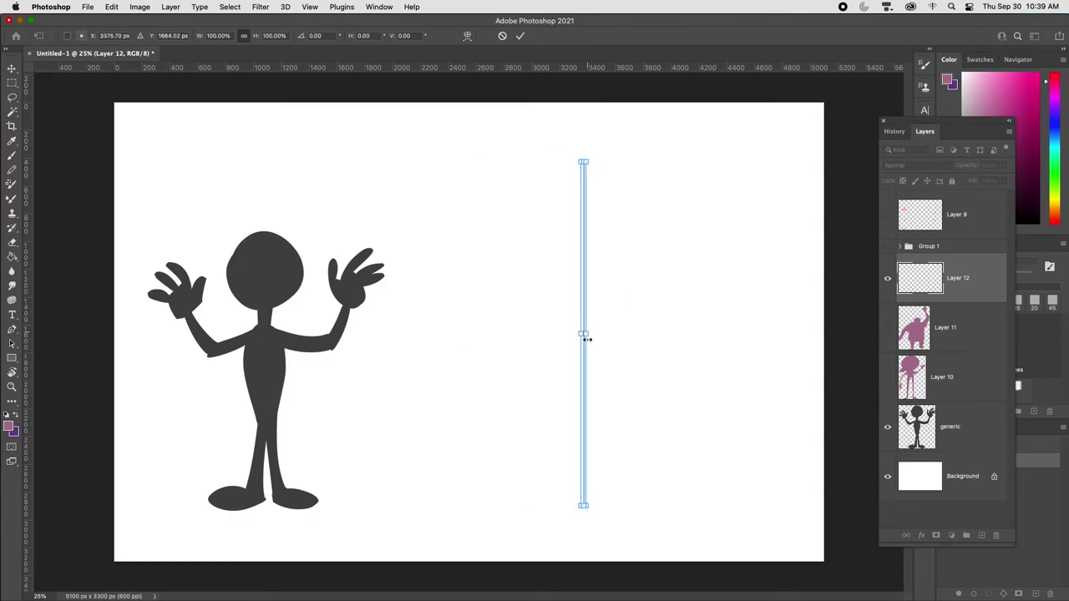
pyautogui.press('Return')
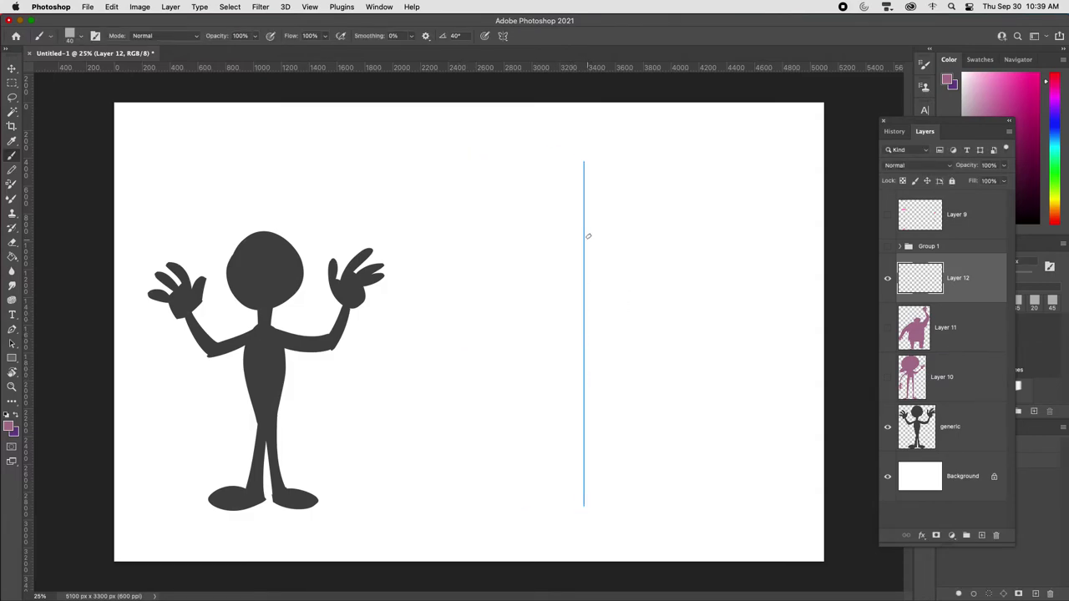
# Using a darker magenta, draw mirrored outlines of a wide chest tapering to a narrow waist, short legs and shoes
pyautogui.click(1024, 130)
pyautogui.moveTo(640, 210)
pyautogui.mouseDown()
pyautogui.moveTo(657, 232)
pyautogui.moveTo(624, 342)
pyautogui.moveTo(616, 333)
pyautogui.moveTo(593, 386)
pyautogui.moveTo(619, 415)
pyautogui.moveTo(607, 421)
pyautogui.moveTo(617, 421)
pyautogui.moveTo(614, 478)
pyautogui.mouseUp()
pyautogui.press('super+z')
pyautogui.moveTo(608, 431)
pyautogui.mouseDown()
pyautogui.moveTo(593, 491)
pyautogui.moveTo(635, 494)
pyautogui.moveTo(609, 480)
pyautogui.moveTo(641, 494)
pyautogui.mouseUp()
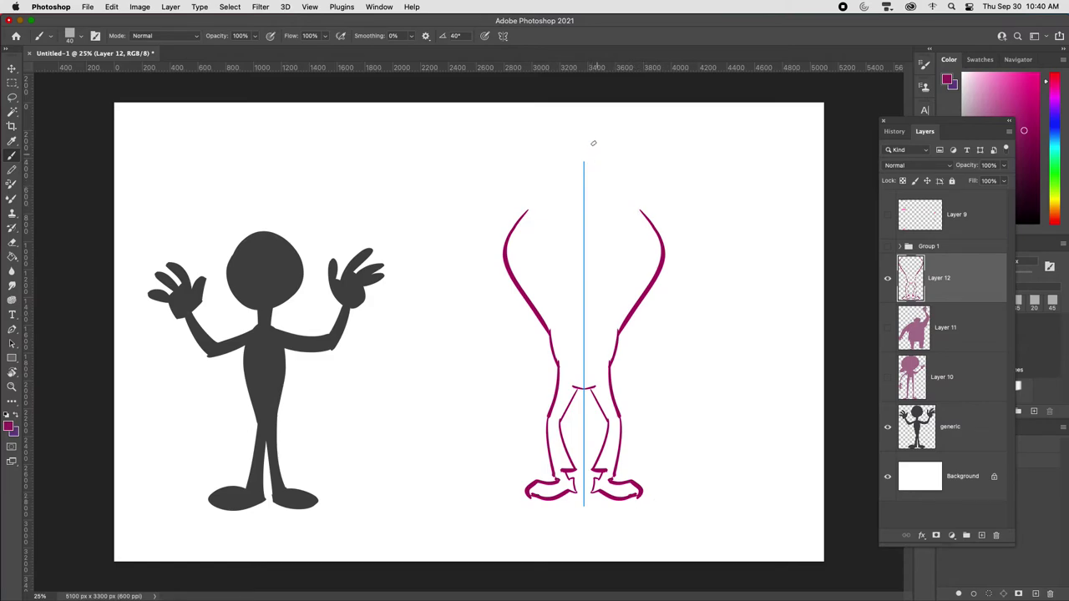
# Draw the mirrored outlines of a small head, broad shoulders, and massive hanging arms with fingered hands
pyautogui.moveTo(584, 134)
pyautogui.mouseDown()
pyautogui.moveTo(611, 201)
pyautogui.moveTo(686, 235)
pyautogui.moveTo(709, 296)
pyautogui.mouseUp()
pyautogui.moveTo(645, 272)
pyautogui.mouseDown()
pyautogui.moveTo(687, 318)
pyautogui.moveTo(692, 346)
pyautogui.mouseUp()
pyautogui.moveTo(710, 295)
pyautogui.mouseDown()
pyautogui.moveTo(698, 374)
pyautogui.moveTo(688, 357)
pyautogui.moveTo(675, 378)
pyautogui.moveTo(695, 408)
pyautogui.moveTo(679, 419)
pyautogui.mouseUp()
pyautogui.moveTo(693, 384); pyautogui.dragTo(681, 422)
pyautogui.moveTo(703, 386); pyautogui.dragTo(686, 423)
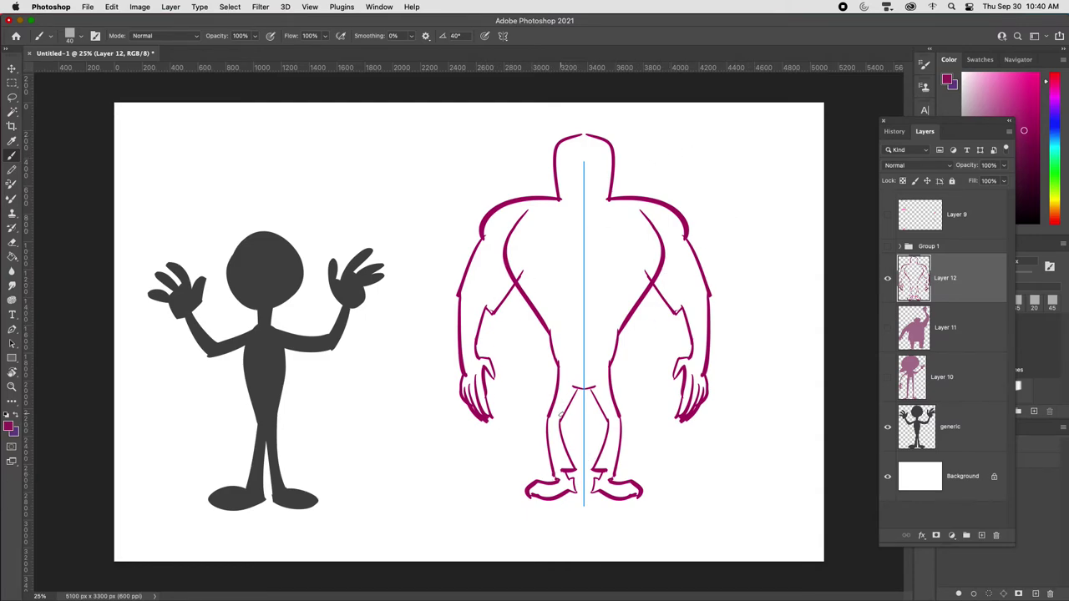
# Draw mirrored ears on the sides of the muscular character's head
pyautogui.moveTo(552, 166); pyautogui.dragTo(555, 179)
pyautogui.moveTo(563, 139)
pyautogui.mouseDown()
pyautogui.moveTo(575, 123)
pyautogui.moveTo(565, 147)
pyautogui.mouseUp()
pyautogui.press('cmd+z')
# Turn paint symmetry off and draw a swept-up quiff of hair on the muscular character's head
pyautogui.click(504, 35)
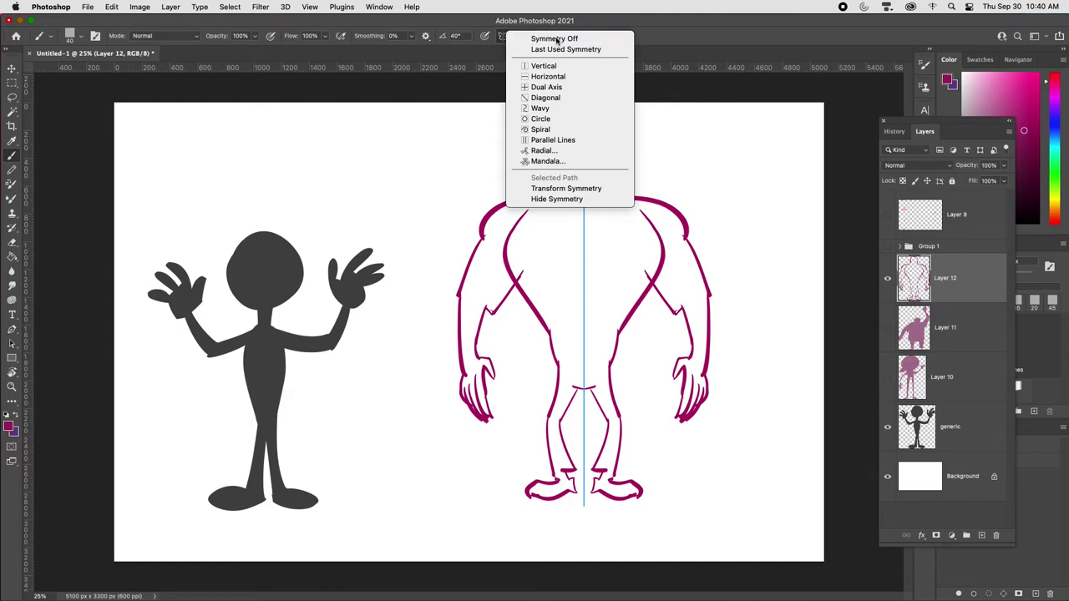
pyautogui.click(526, 37)
pyautogui.moveTo(574, 134)
pyautogui.mouseDown()
pyautogui.moveTo(592, 113)
pyautogui.moveTo(595, 140)
pyautogui.mouseUp()
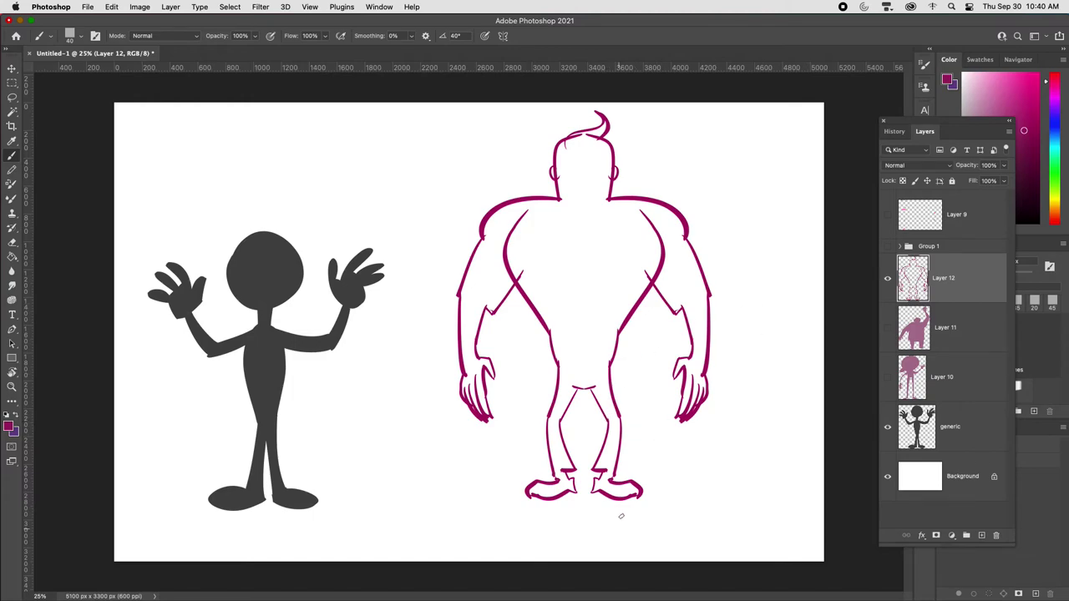
# Try to fill the muscular character's torso outline with magenta using the Paint Bucket
pyautogui.press('g')
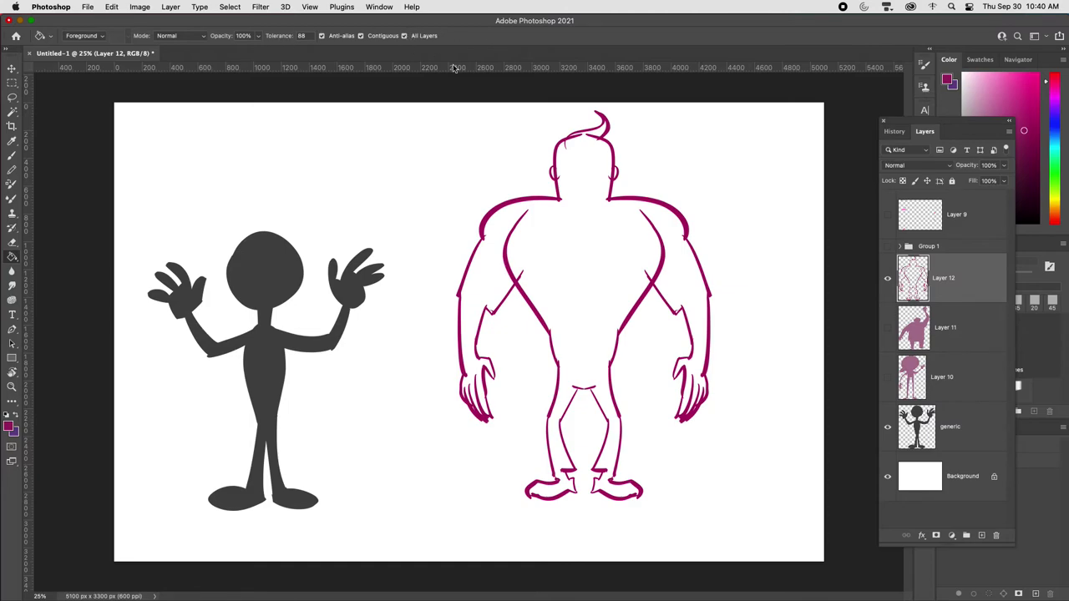
pyautogui.click(588, 280)
pyautogui.press('super+z')
pyautogui.press('super+equal')
pyautogui.press('b')
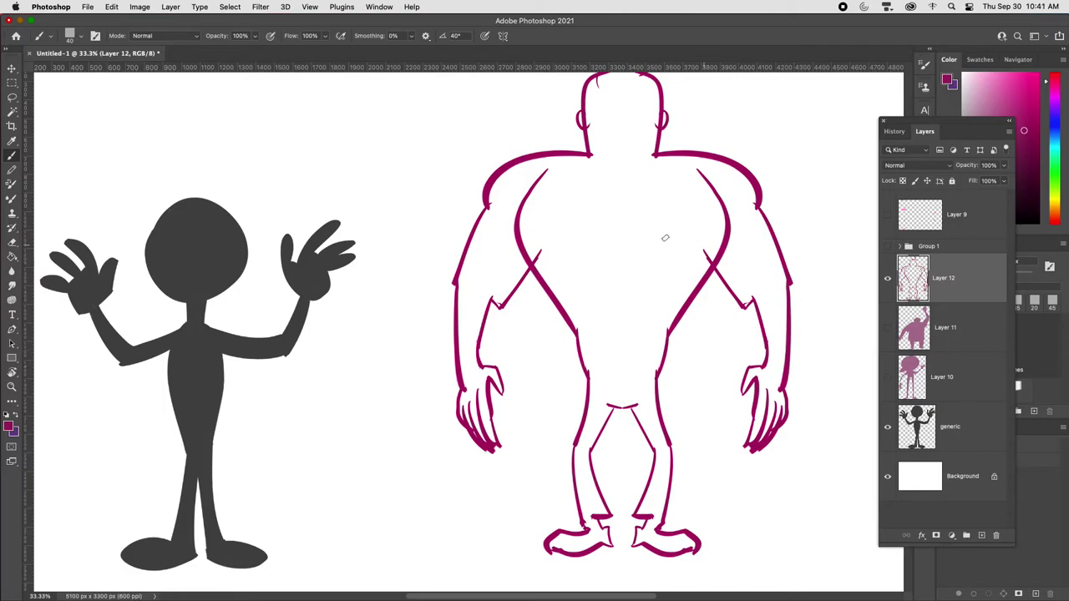
pyautogui.press('g')
pyautogui.click(659, 269)
pyautogui.press('super+z')
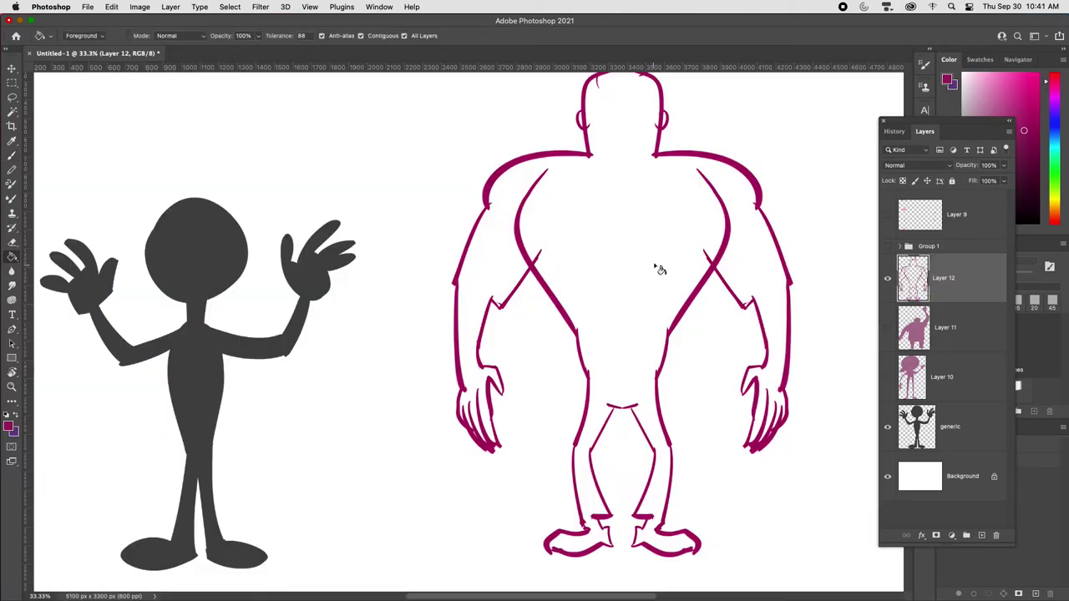
pyautogui.press('super+minus')
# Close gaps in the outline at the shoes and crotch with the Brush, testing the fill between touch-ups
pyautogui.press('b')
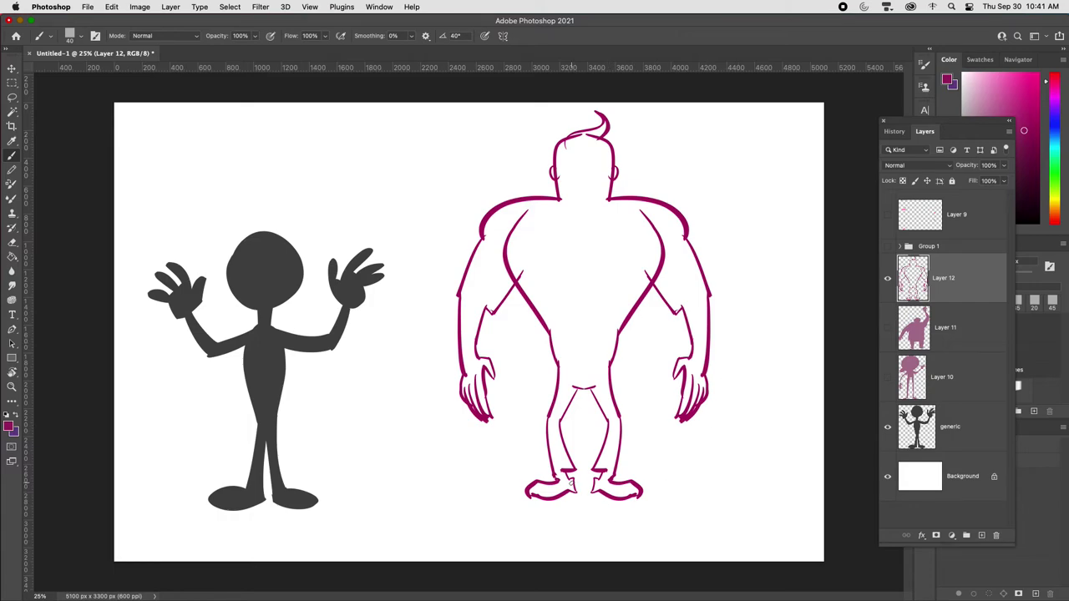
pyautogui.press('g')
pyautogui.click(622, 499)
pyautogui.press('super+z')
pyautogui.press('b')
pyautogui.press('g')
pyautogui.click(606, 394)
pyautogui.press('super+z')
# Fill the muscular character's closed outline, including the ears, with magenta using the Paint Bucket
pyautogui.press('super+plus')
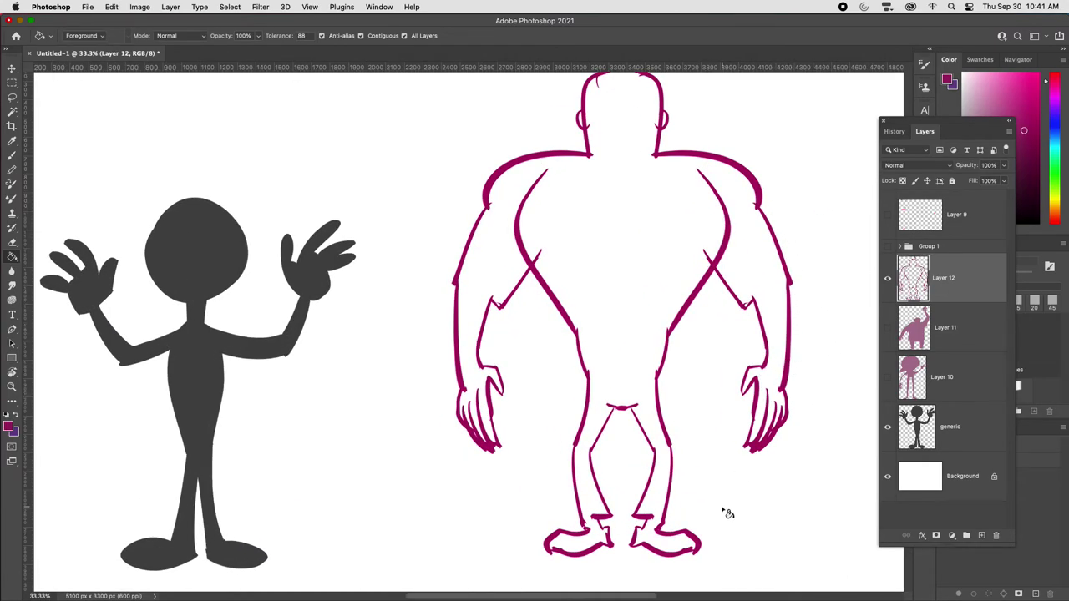
pyautogui.press('b')
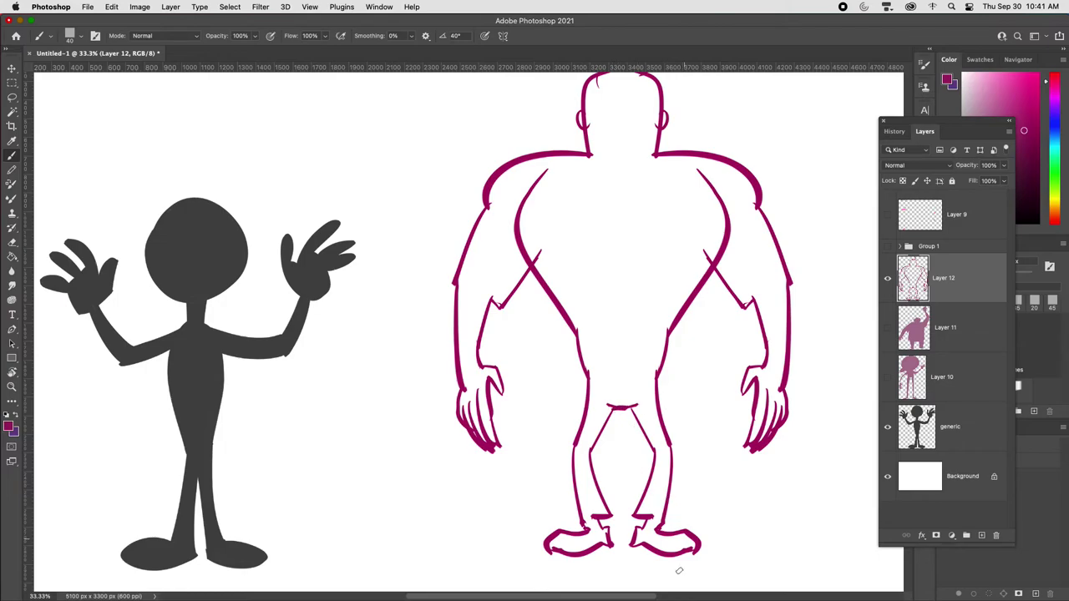
pyautogui.press('super+plus')
pyautogui.press('super+plus')
pyautogui.moveTo(659, 262); pyautogui.dragTo(559, 470)
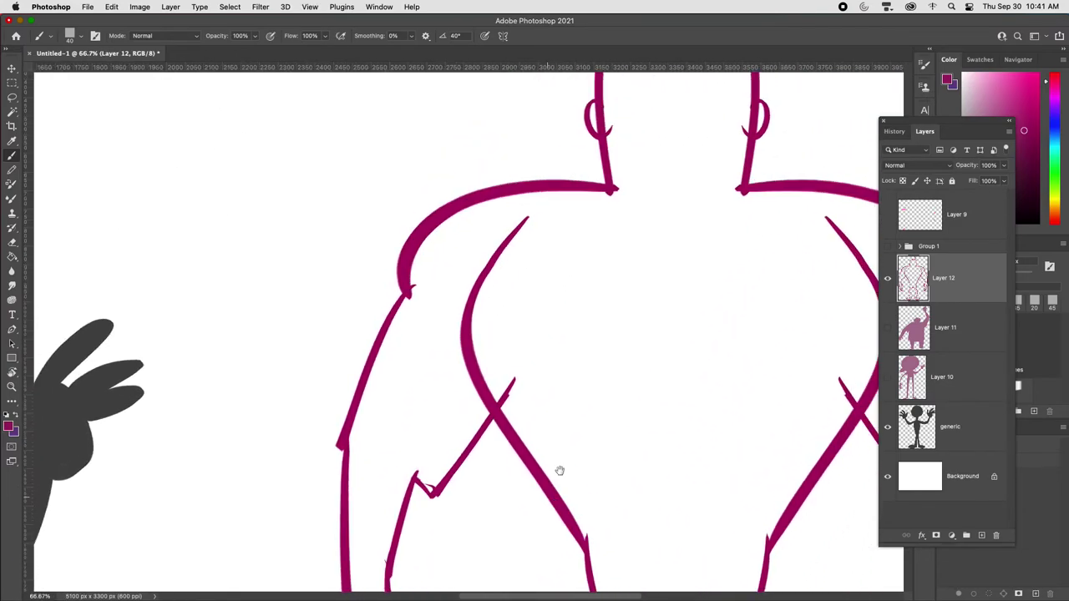
pyautogui.moveTo(680, 367); pyautogui.dragTo(504, 487)
pyautogui.moveTo(716, 443); pyautogui.dragTo(589, 292)
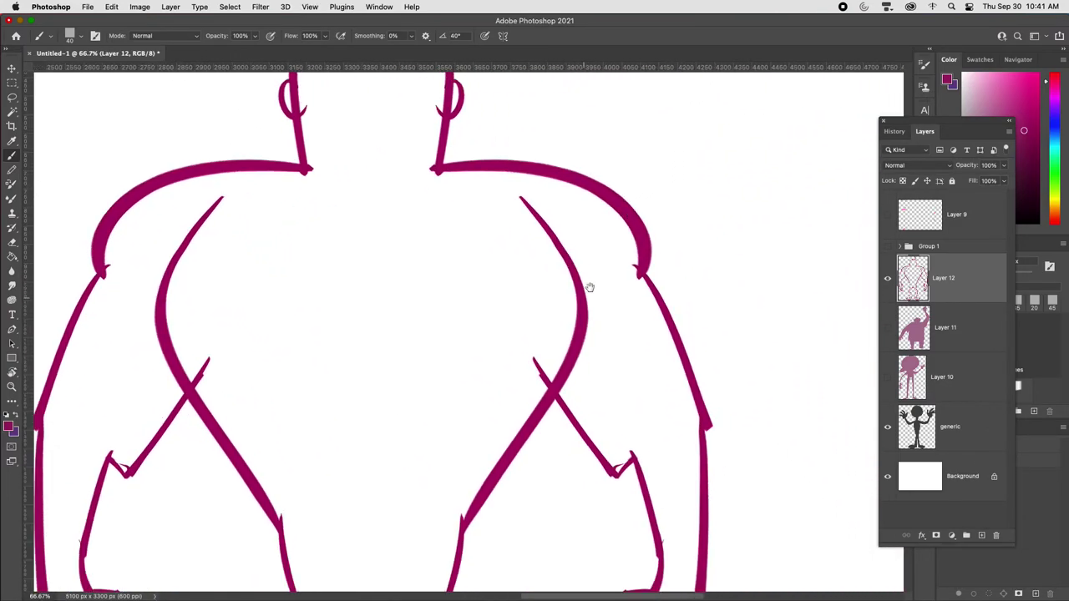
pyautogui.moveTo(716, 465); pyautogui.dragTo(731, 309)
pyautogui.press('g')
pyautogui.click(686, 359)
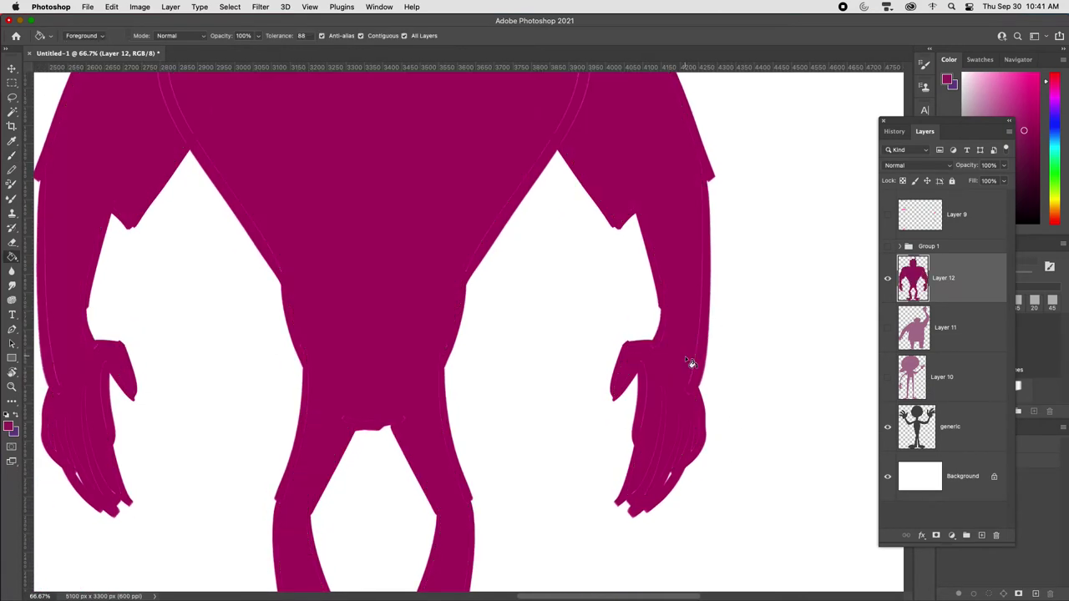
pyautogui.scroll(-3, 702, 373)
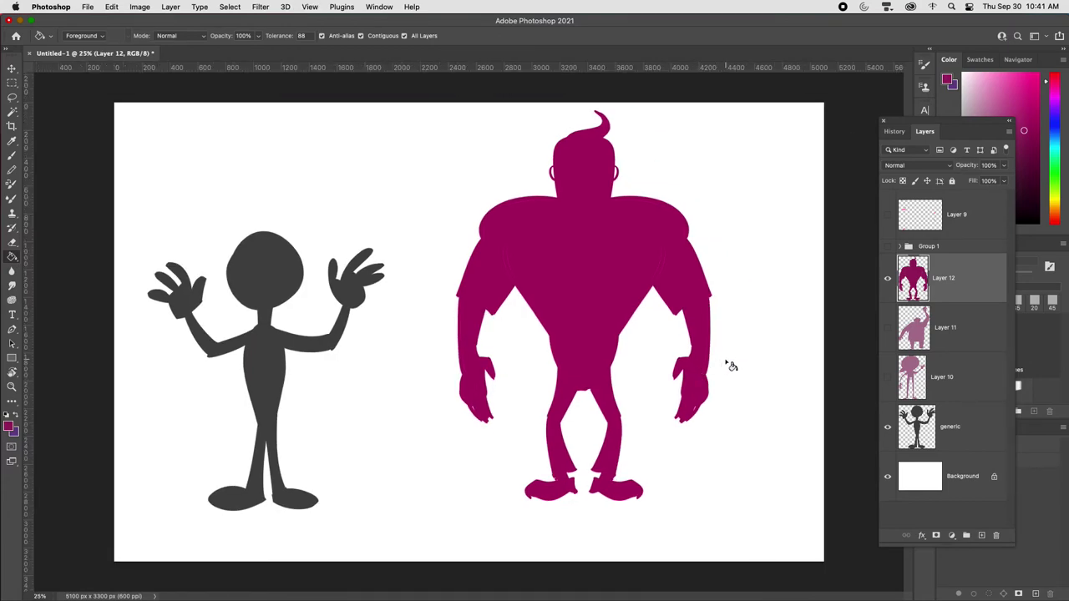
# Examine the thin seams between the brush outline and the fill on the muscular character's chest and shoulders
pyautogui.press('b')
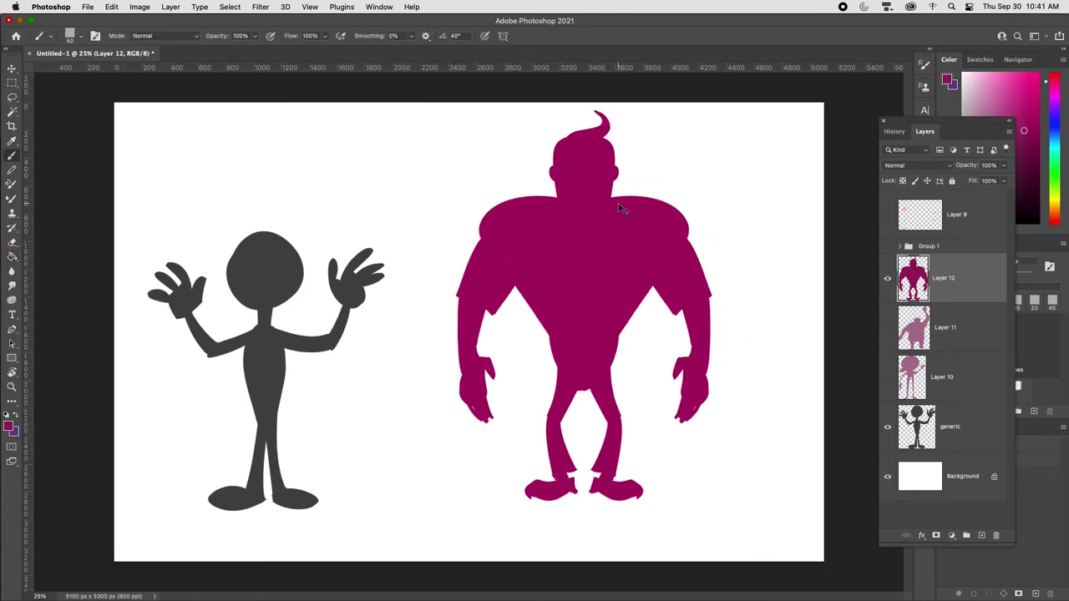
pyautogui.scroll(2, 622, 209)
pyautogui.moveTo(706, 296); pyautogui.dragTo(579, 426)
pyautogui.scroll(2, 592, 455)
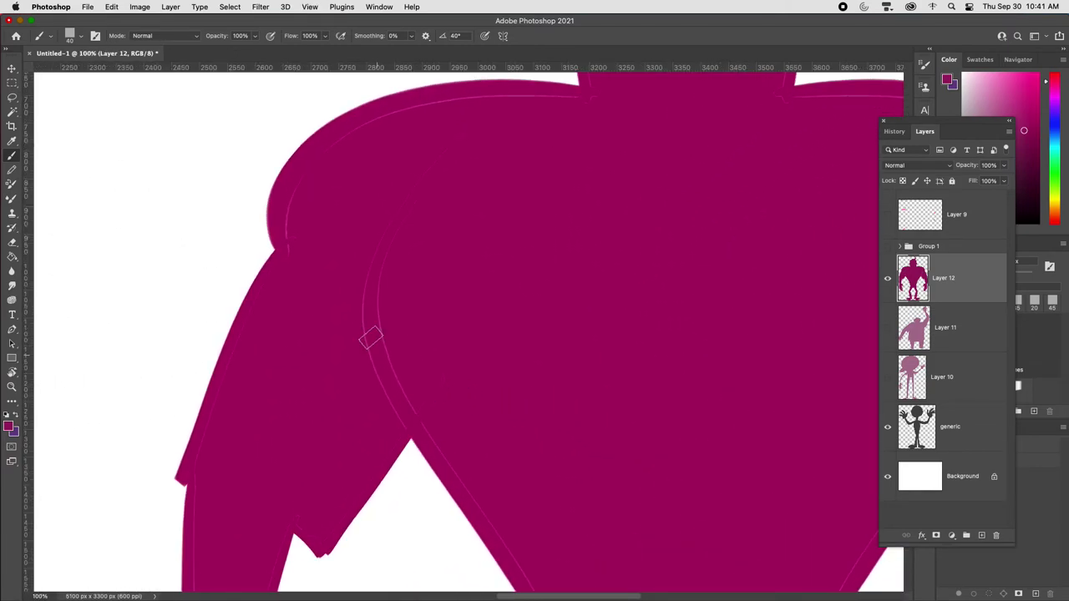
pyautogui.scroll(4, 399, 339)
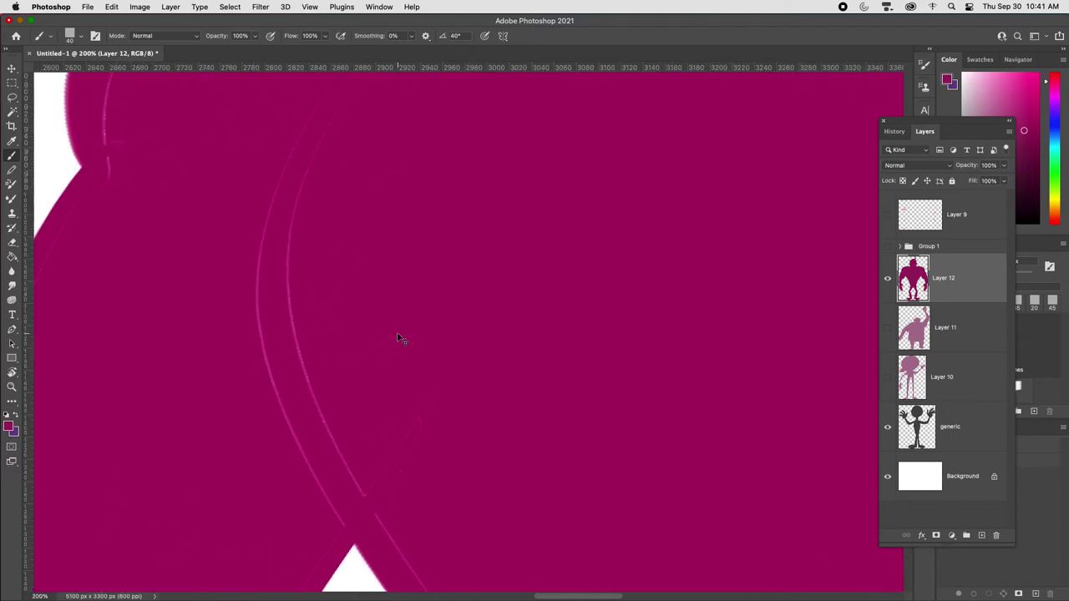
pyautogui.moveTo(262, 362); pyautogui.dragTo(452, 369)
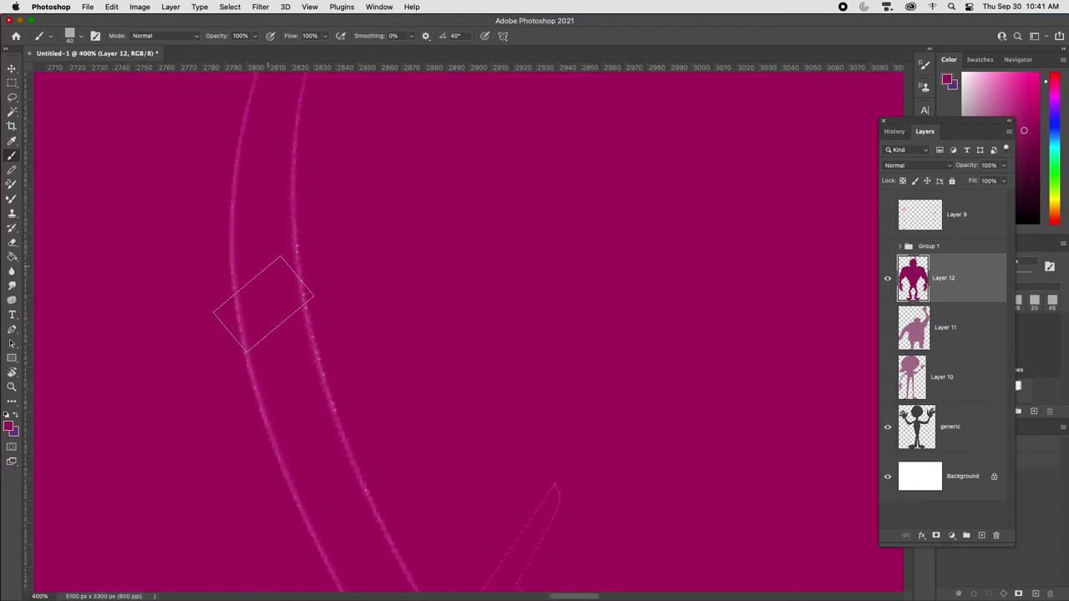
pyautogui.scroll(-6, 449, 452)
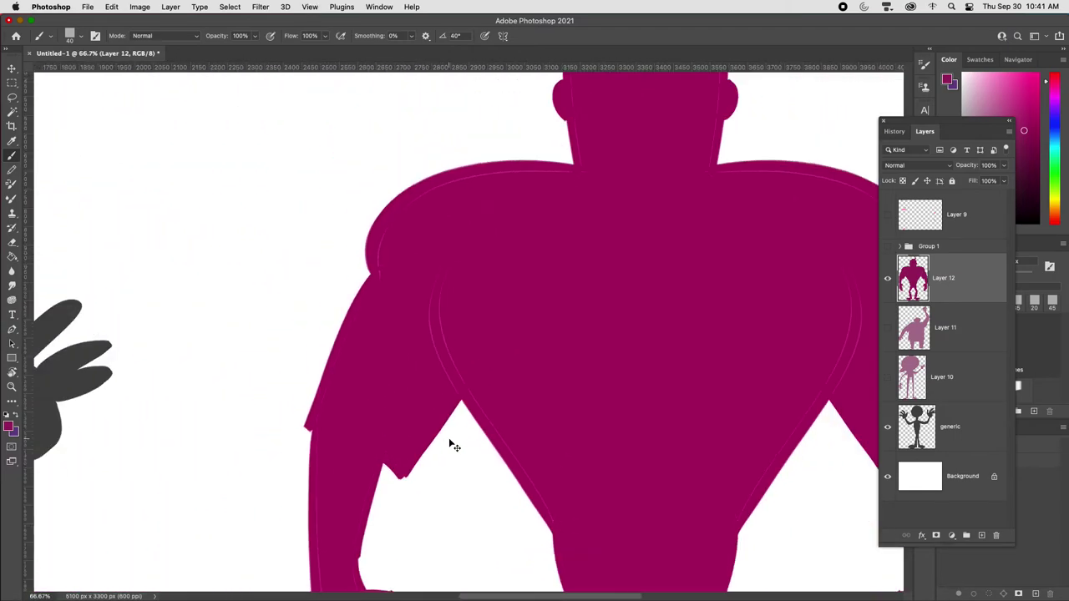
pyautogui.scroll(-3, 584, 442)
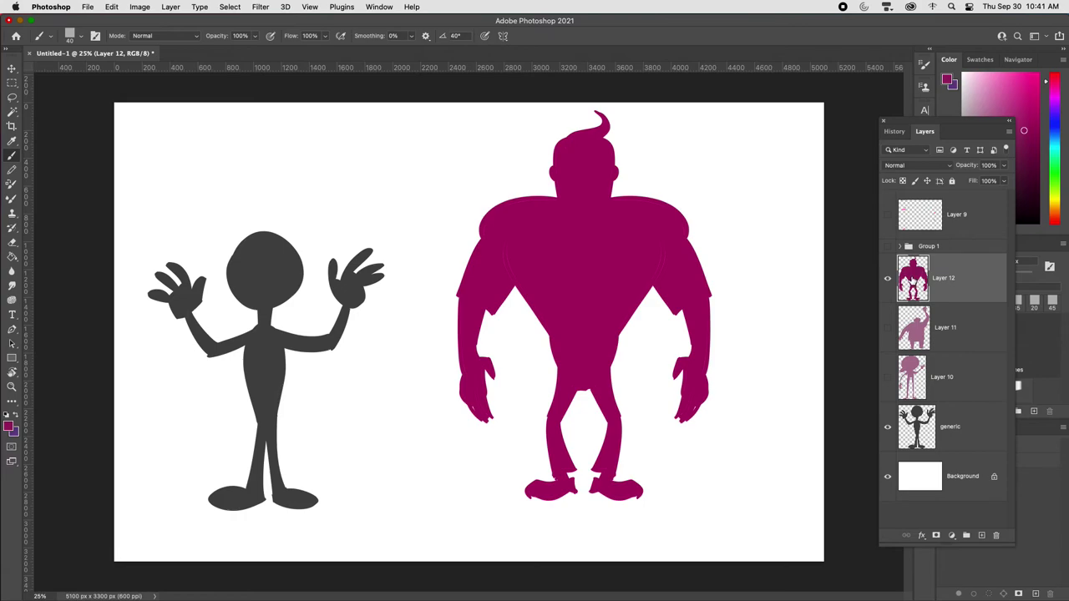
# Remove the thin seams inside the muscular silhouette by working from a selection of its layer's shape, and deselect
pyautogui.keyDown('super'); pyautogui.click(912, 287); pyautogui.keyUp('super')
pyautogui.press('super+d')
pyautogui.press('super+equal')
pyautogui.moveTo(683, 334); pyautogui.dragTo(538, 495)
pyautogui.press('super+minus')
# Cut gaps between the fingers of the muscular character's hand nearest the generic figure using the Lasso
pyautogui.press('l')
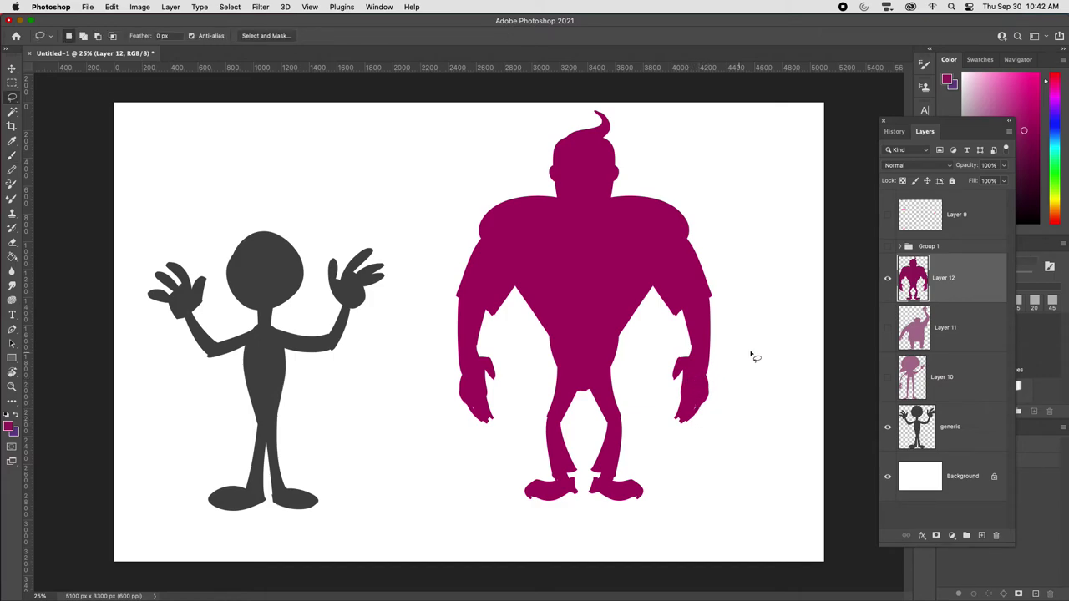
pyautogui.moveTo(591, 480)
pyautogui.mouseDown()
pyautogui.moveTo(573, 503)
pyautogui.moveTo(583, 475)
pyautogui.moveTo(549, 484)
pyautogui.mouseUp()
pyautogui.press('super+z')
pyautogui.press('super+z')
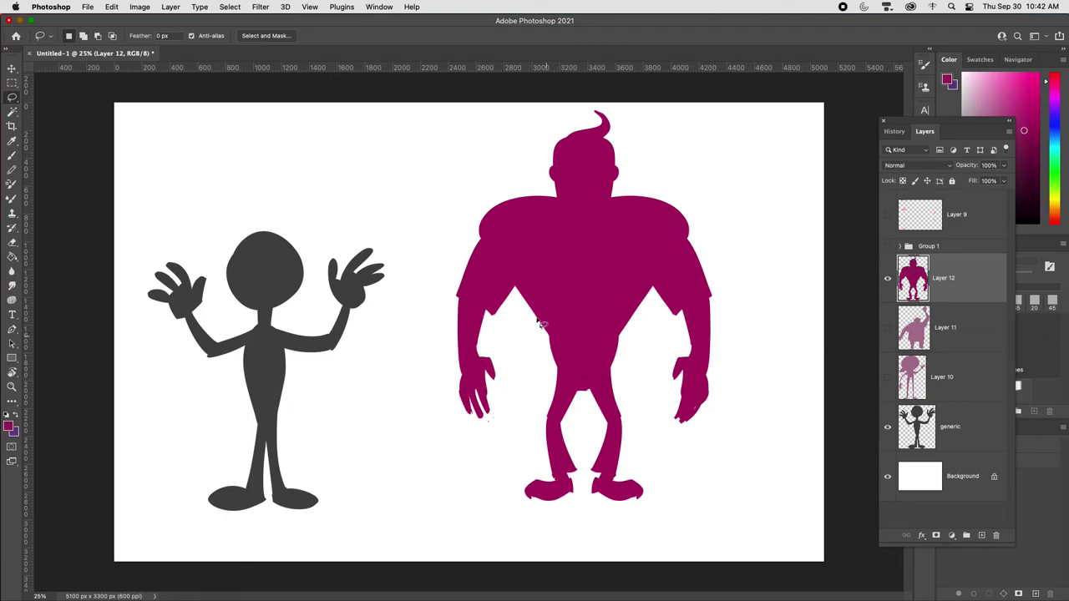
# Add jagged, torn shirt edges on both sides of the muscular character's waist with magenta lasso fills
pyautogui.moveTo(518, 301)
pyautogui.mouseDown()
pyautogui.moveTo(534, 373)
pyautogui.moveTo(546, 360)
pyautogui.moveTo(539, 347)
pyautogui.moveTo(554, 358)
pyautogui.moveTo(544, 327)
pyautogui.mouseUp()
pyautogui.press('super+d')
pyautogui.hotkey('alt', 'BackSpace')
pyautogui.press('super+d')
pyautogui.moveTo(656, 280)
pyautogui.mouseDown()
pyautogui.moveTo(622, 367)
pyautogui.moveTo(654, 264)
pyautogui.mouseUp()
pyautogui.hotkey('alt', 'BackSpace')
pyautogui.press('super+d')
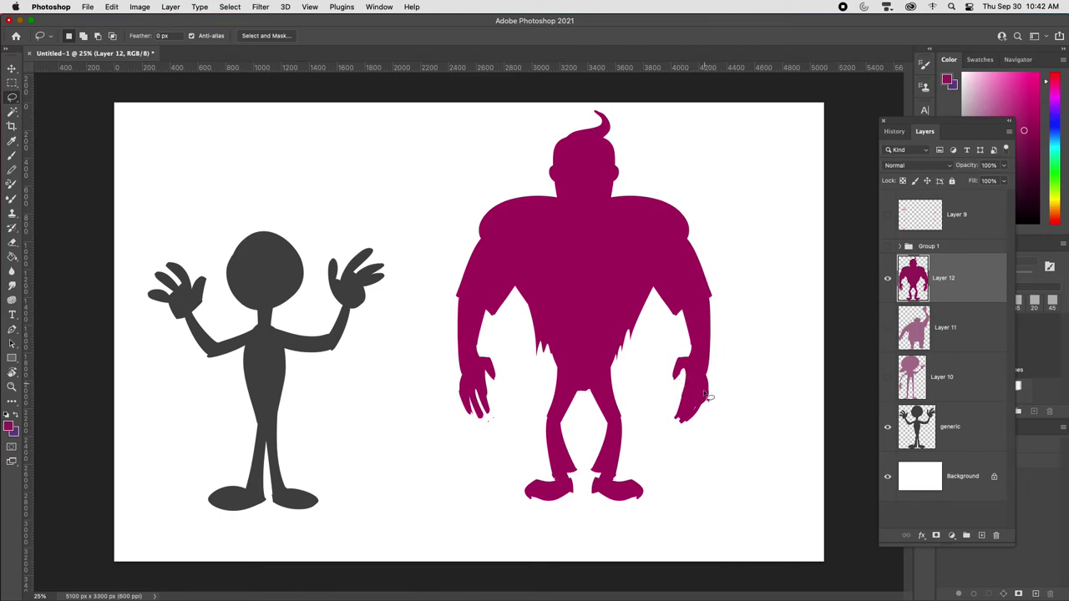
# Cut gaps between the fingers of the muscular character's other hand and move the silhouette slightly down and to the right
pyautogui.press('super+z')
pyautogui.press('b')
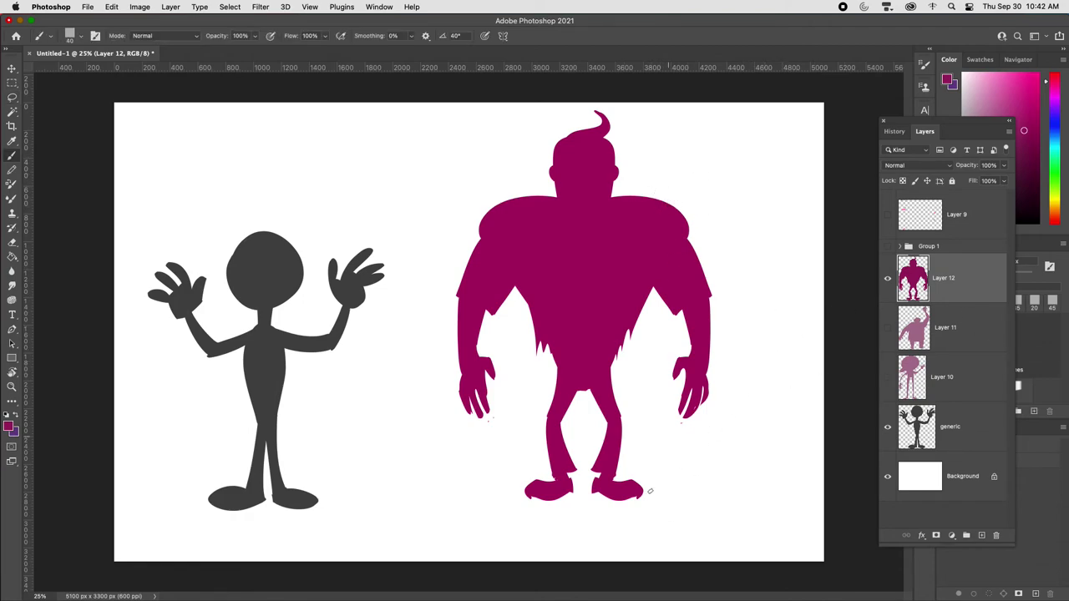
pyautogui.press('super+minus')
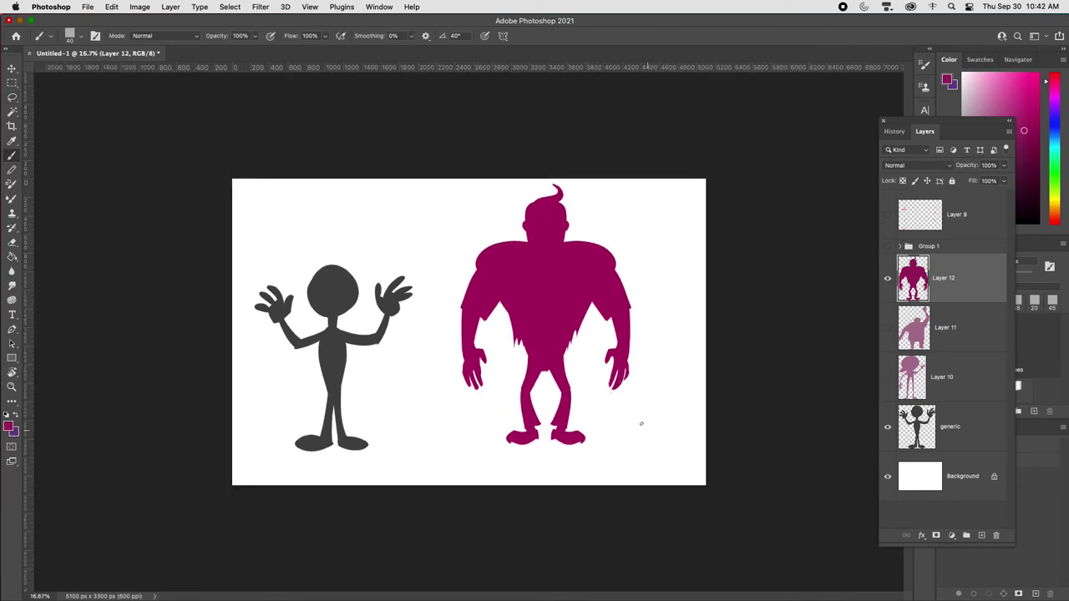
pyautogui.press('super+plus')
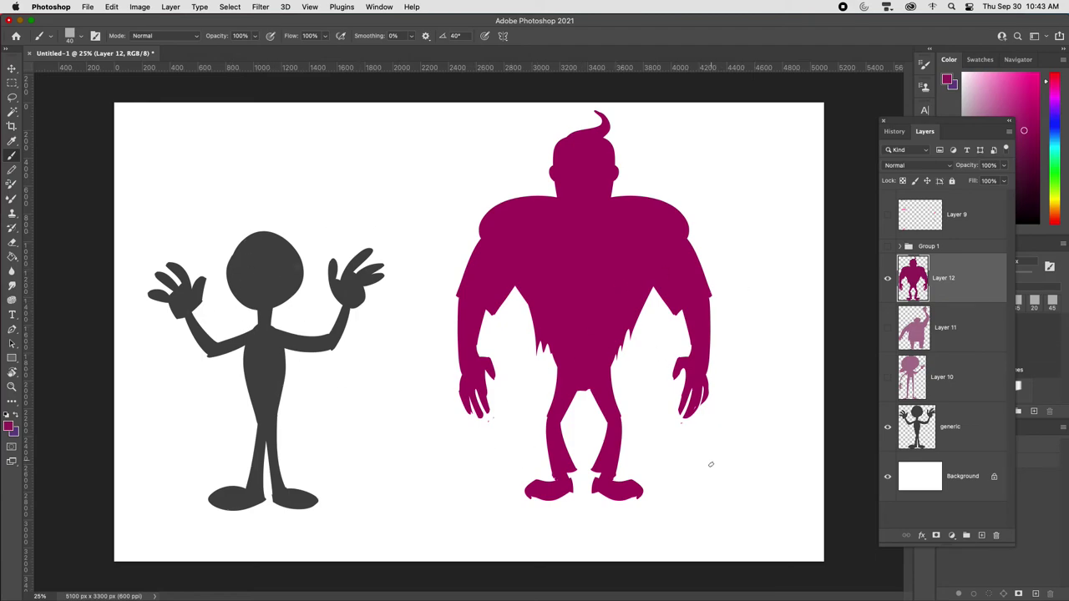
pyautogui.press('v')
pyautogui.moveTo(647, 493); pyautogui.dragTo(704, 512)
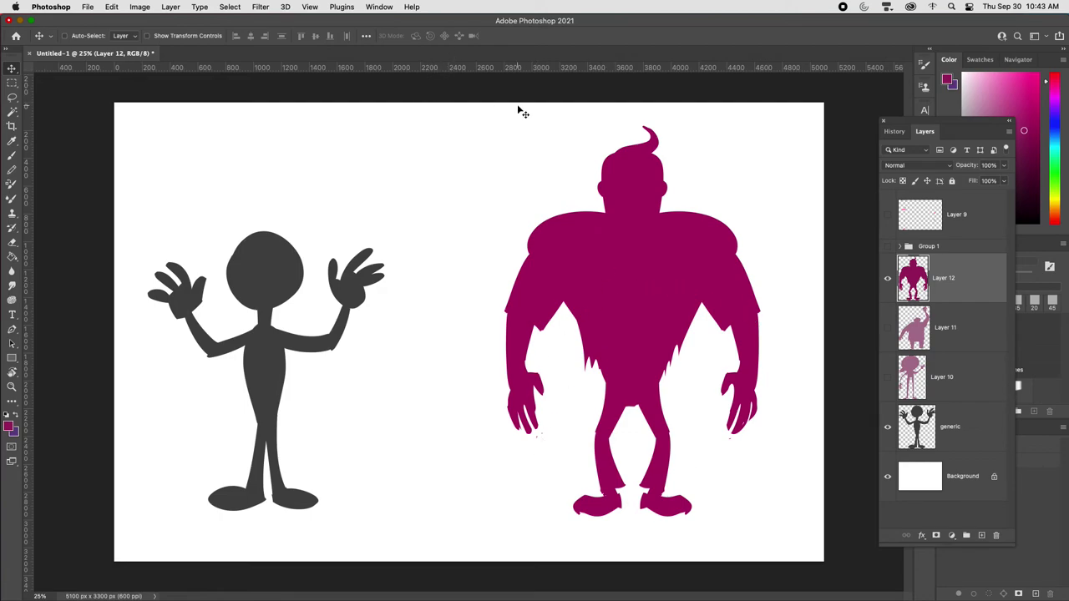
# Hide the muscular character's layer and add a new empty layer above it
pyautogui.click(887, 285)
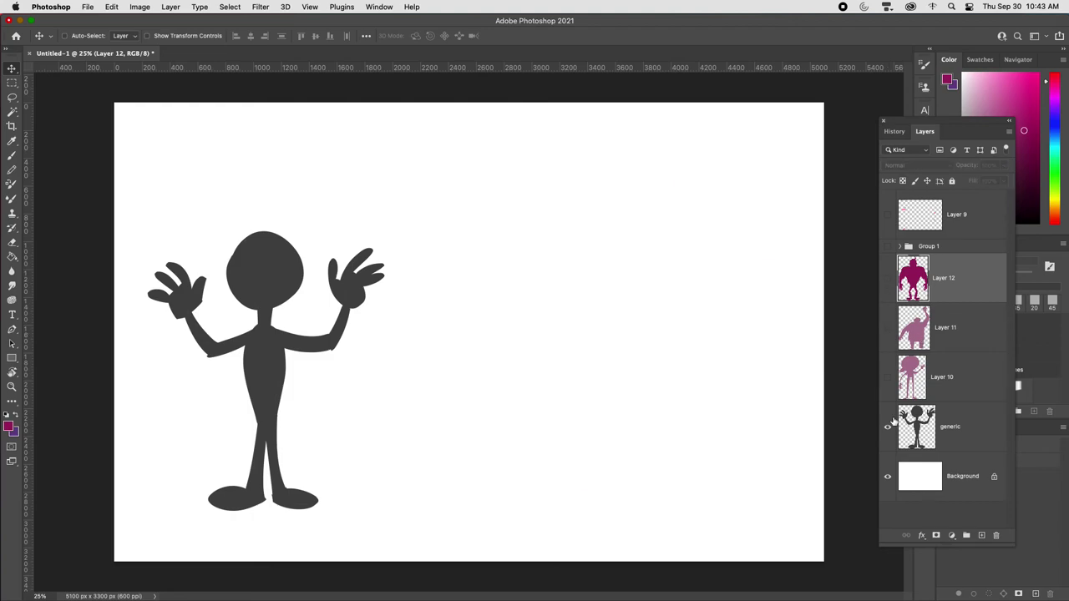
pyautogui.press('super+alt+shift+n')
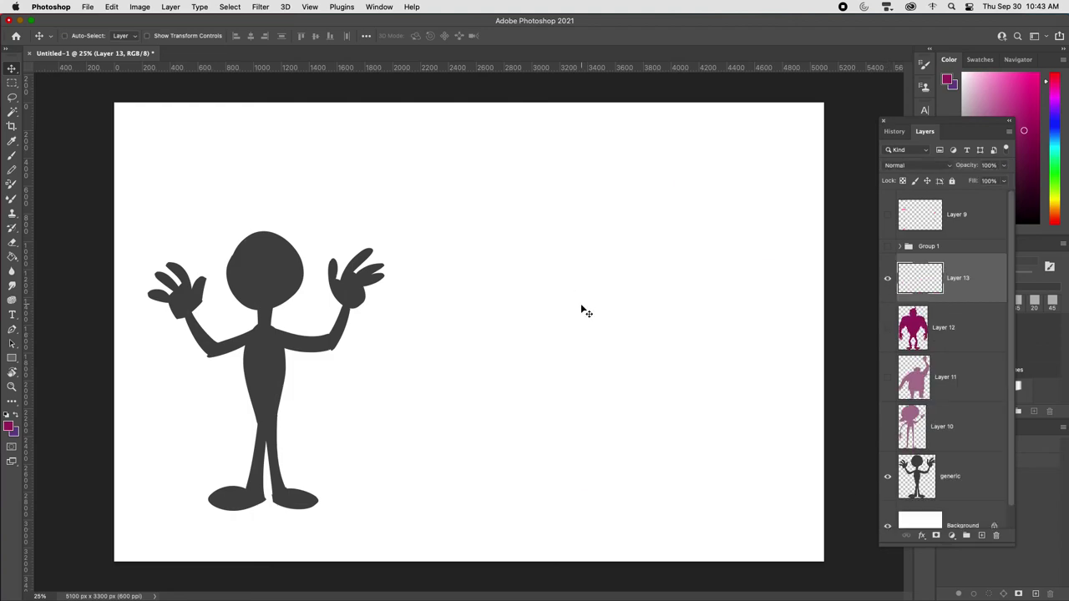
# Turn on vertical paint symmetry for the Brush and place its axis in the empty area beside the generic figure
pyautogui.press('b')
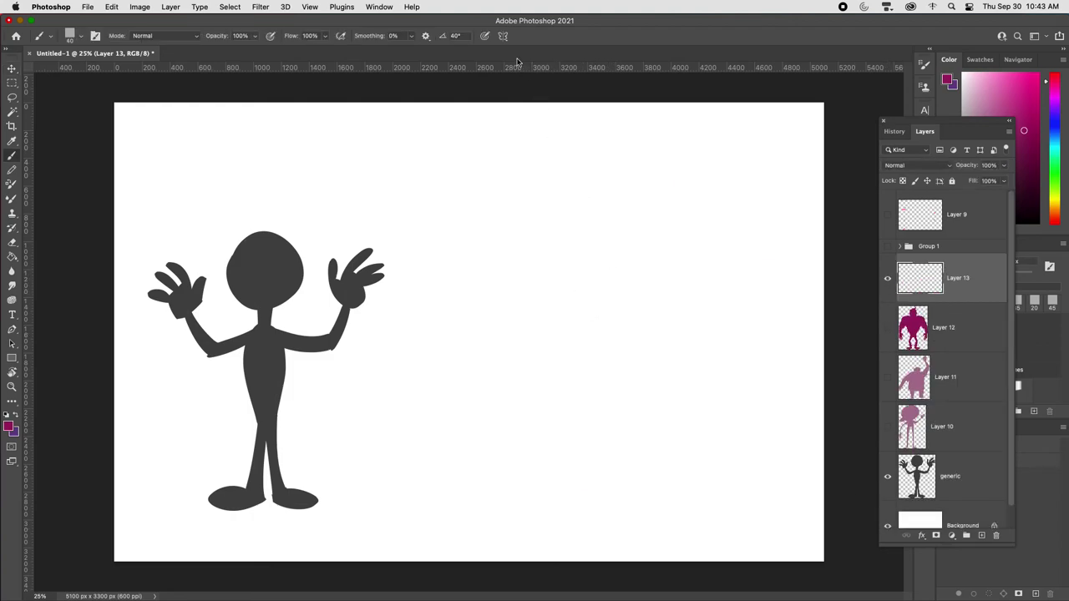
pyautogui.click(502, 36)
pyautogui.click(559, 66)
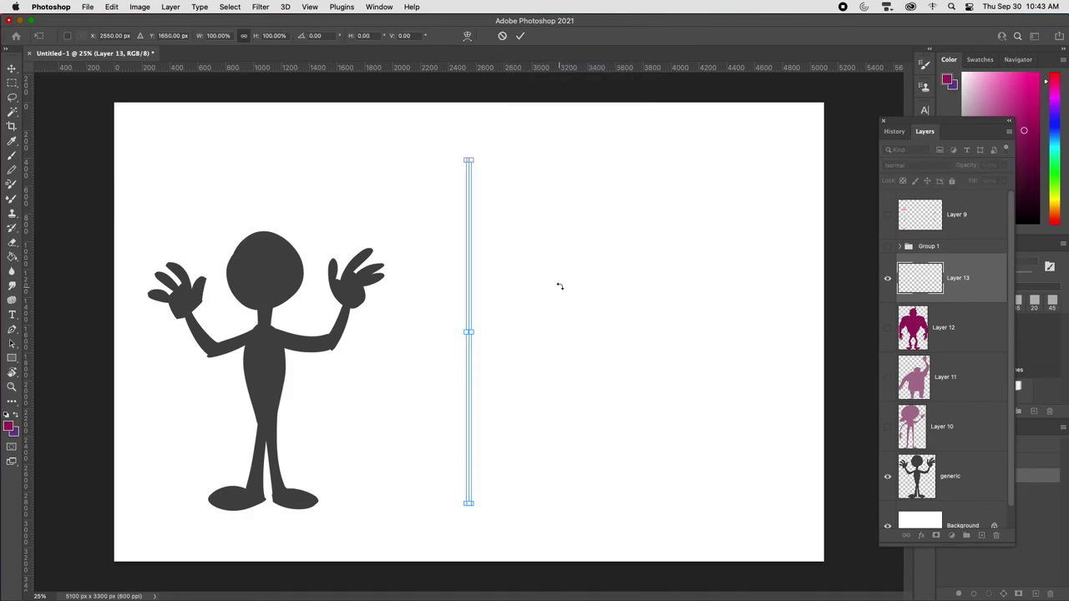
pyautogui.moveTo(468, 306)
pyautogui.mouseDown()
pyautogui.moveTo(580, 309)
pyautogui.moveTo(611, 323)
pyautogui.mouseUp()
pyautogui.press('Return')
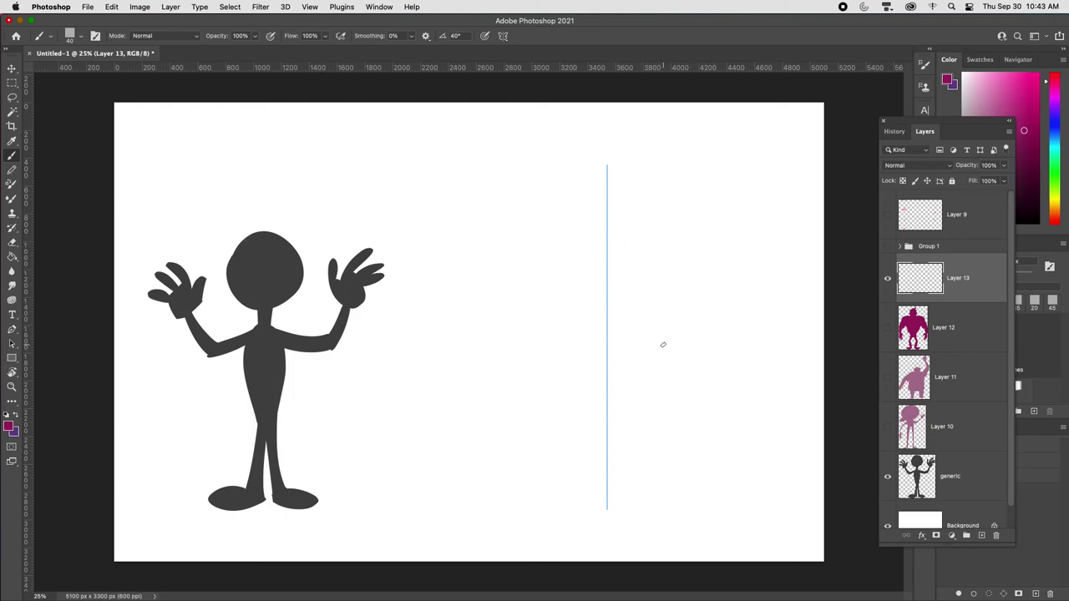
# Draw an oversized, mirrored head outline with a wide lower half around the symmetry axis
pyautogui.moveTo(614, 156)
pyautogui.mouseDown()
pyautogui.moveTo(679, 179)
pyautogui.moveTo(620, 314)
pyautogui.mouseUp()
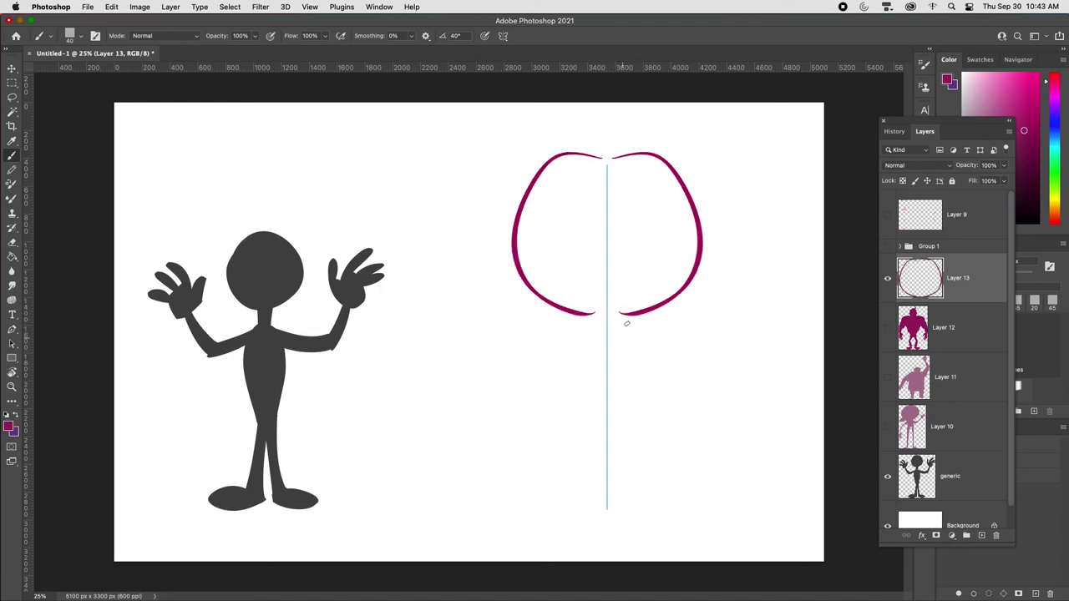
pyautogui.moveTo(625, 316)
pyautogui.mouseDown()
pyautogui.moveTo(629, 376)
pyautogui.moveTo(638, 372)
pyautogui.mouseUp()
pyautogui.press('super+z')
pyautogui.press('super+z')
# Draw the big-headed character's small mirrored shirt, thin legs and large rounded shoes beneath the head
pyautogui.moveTo(629, 327)
pyautogui.mouseDown()
pyautogui.moveTo(639, 392)
pyautogui.moveTo(620, 405)
pyautogui.moveTo(632, 513)
pyautogui.mouseUp()
pyautogui.moveTo(617, 405); pyautogui.dragTo(624, 511)
pyautogui.press('super+z')
pyautogui.moveTo(616, 408)
pyautogui.mouseDown()
pyautogui.moveTo(619, 514)
pyautogui.moveTo(640, 515)
pyautogui.moveTo(617, 538)
pyautogui.moveTo(658, 540)
pyautogui.moveTo(616, 539)
pyautogui.mouseUp()
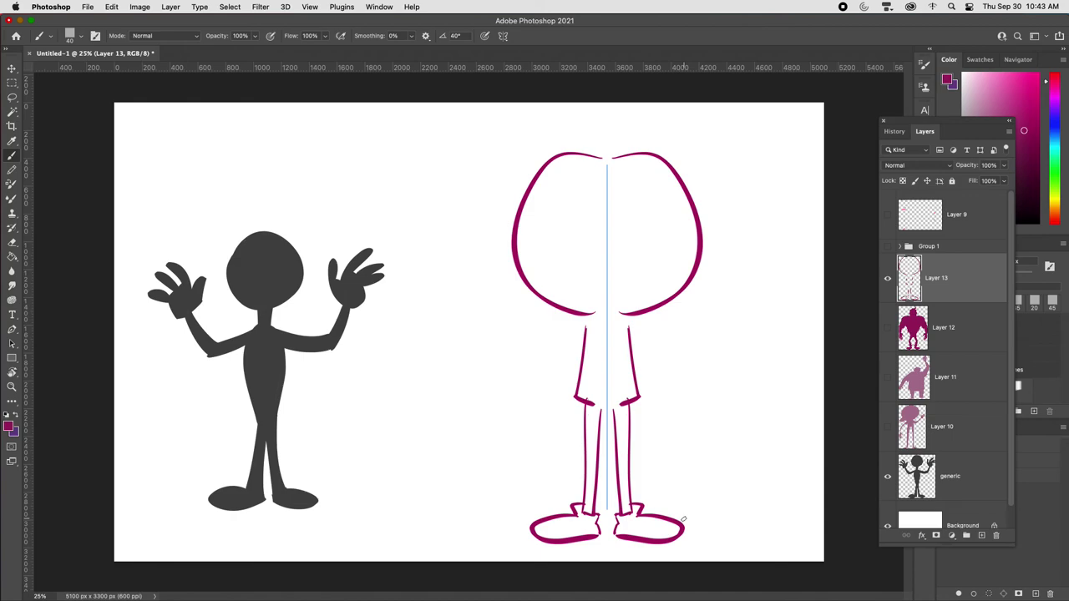
# Draw mirrored short sleeves and thin outstretched arms with open hands on the big-headed character
pyautogui.press('super+z')
pyautogui.moveTo(632, 326)
pyautogui.mouseDown()
pyautogui.moveTo(636, 370)
pyautogui.moveTo(656, 389)
pyautogui.moveTo(723, 387)
pyautogui.moveTo(724, 360)
pyautogui.moveTo(731, 366)
pyautogui.moveTo(743, 349)
pyautogui.moveTo(754, 364)
pyautogui.moveTo(746, 396)
pyautogui.mouseUp()
pyautogui.press('super+z')
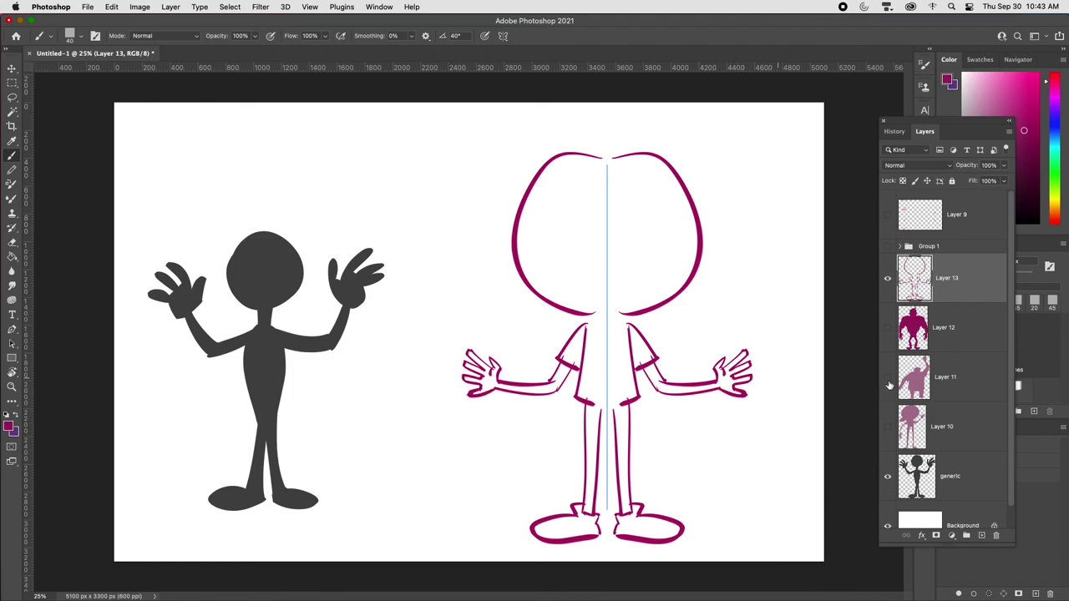
# Close the outline gaps at the neck, crotch and top of the head, and turn paint symmetry off
pyautogui.moveTo(628, 314)
pyautogui.mouseDown()
pyautogui.moveTo(621, 295)
pyautogui.moveTo(625, 315)
pyautogui.mouseUp()
pyautogui.moveTo(596, 159); pyautogui.dragTo(635, 156)
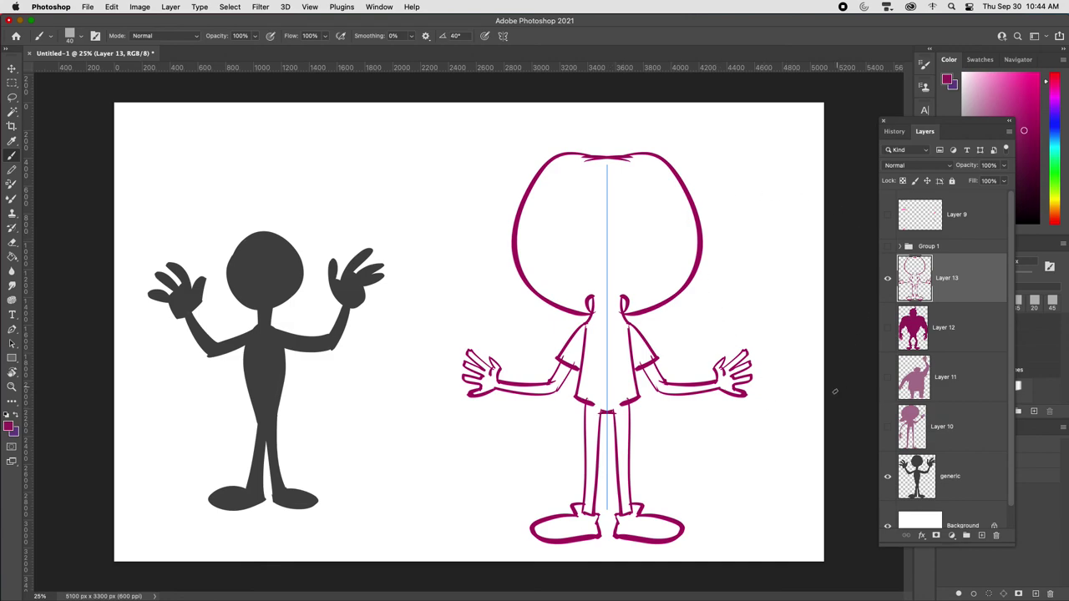
pyautogui.click(502, 36)
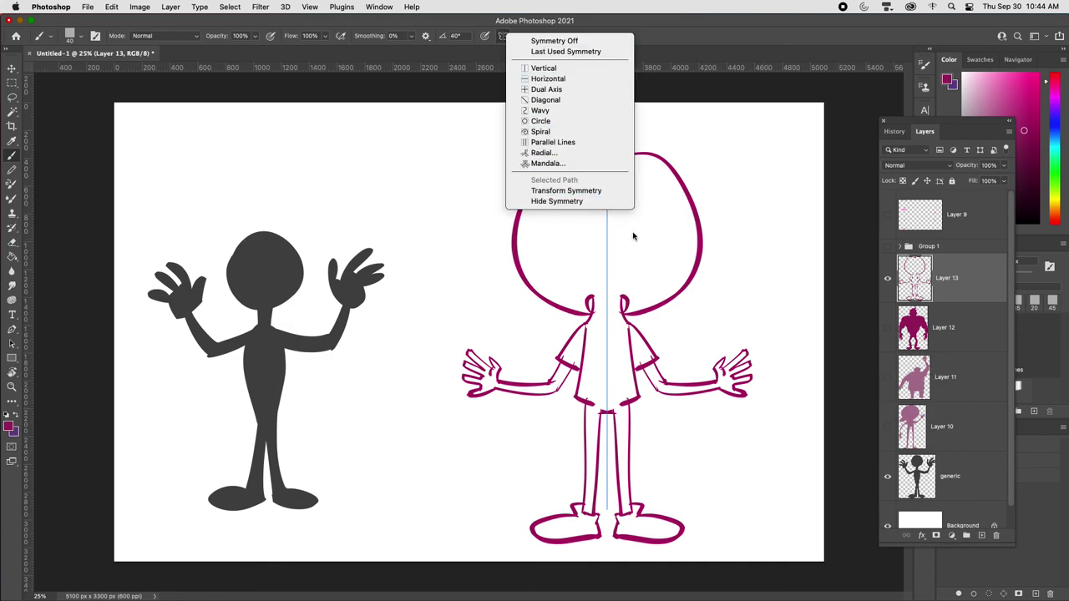
pyautogui.click(553, 41)
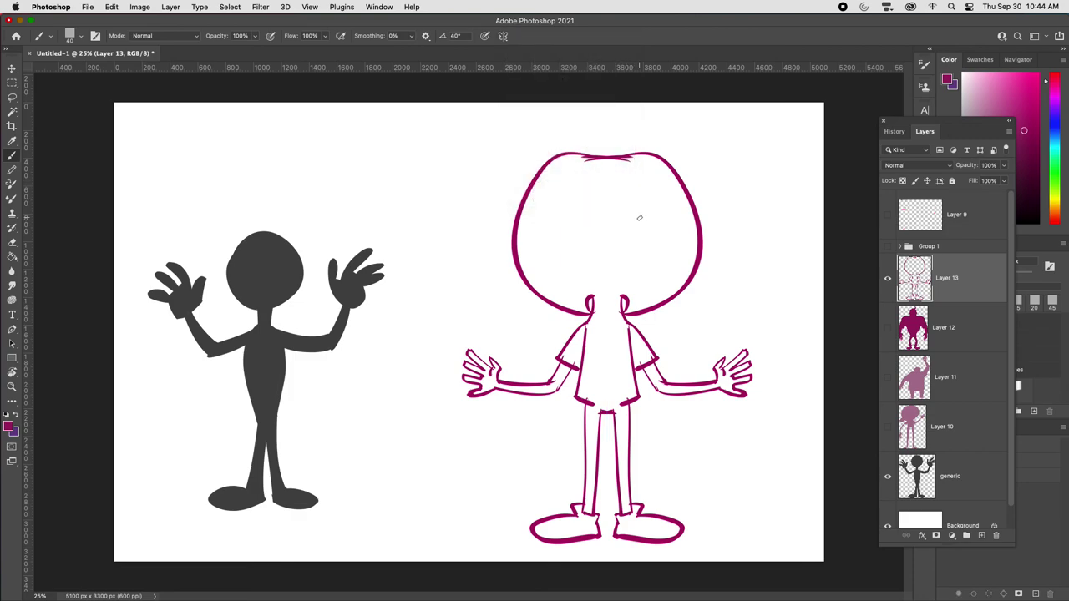
# Fill the big-headed character's head, body, both arms and both shoes with magenta using the Paint Bucket
pyautogui.press('g')
pyautogui.click(638, 230)
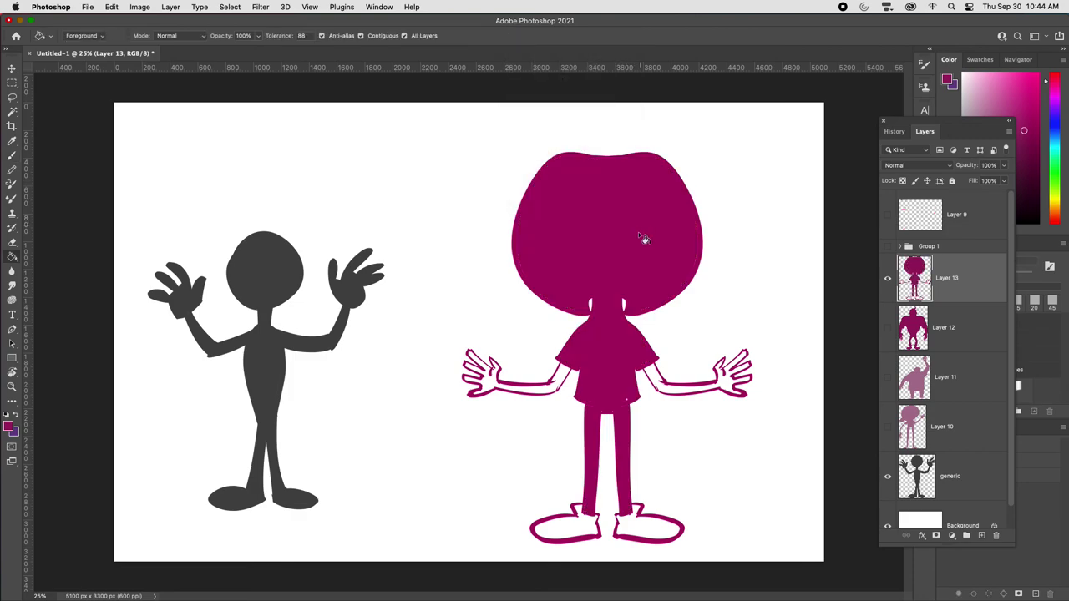
pyautogui.click(659, 386)
pyautogui.click(562, 387)
pyautogui.click(586, 526)
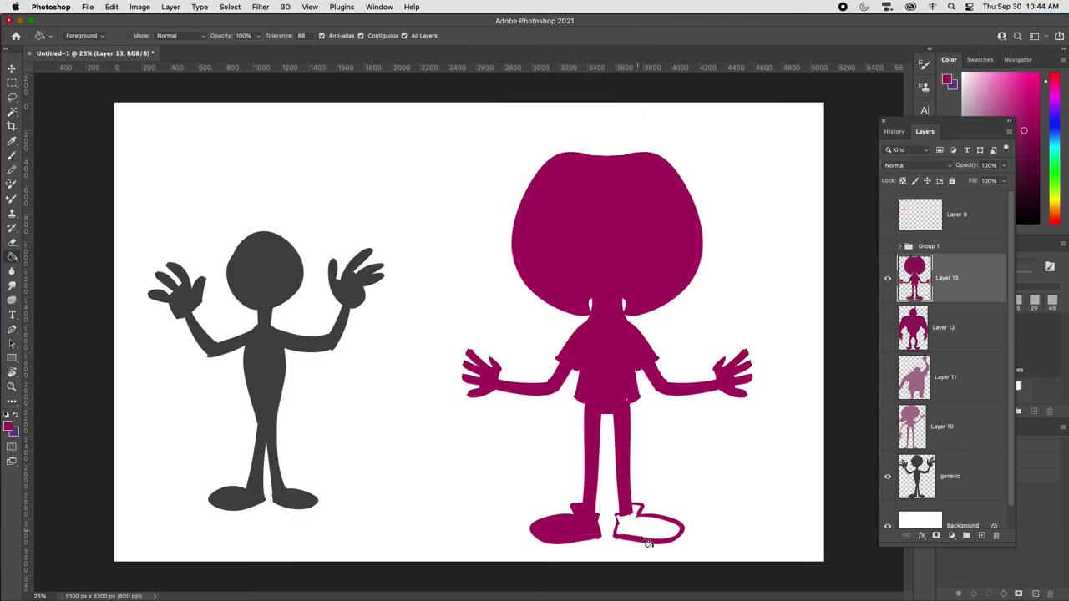
pyautogui.click(648, 524)
# Reshape the head with lasso selections, trimming its upper sides into a rounded peak and opening notches beside the neck
pyautogui.press('l')
pyautogui.moveTo(594, 299)
pyautogui.mouseDown()
pyautogui.moveTo(582, 326)
pyautogui.moveTo(597, 305)
pyautogui.moveTo(639, 326)
pyautogui.moveTo(643, 301)
pyautogui.mouseUp()
pyautogui.moveTo(527, 211)
pyautogui.mouseDown()
pyautogui.moveTo(524, 171)
pyautogui.moveTo(518, 290)
pyautogui.mouseUp()
pyautogui.press('super+x')
pyautogui.moveTo(618, 167)
pyautogui.mouseDown()
pyautogui.moveTo(682, 326)
pyautogui.moveTo(609, 150)
pyautogui.mouseUp()
pyautogui.press('Delete')
pyautogui.hotkey('ctrl', 'd')
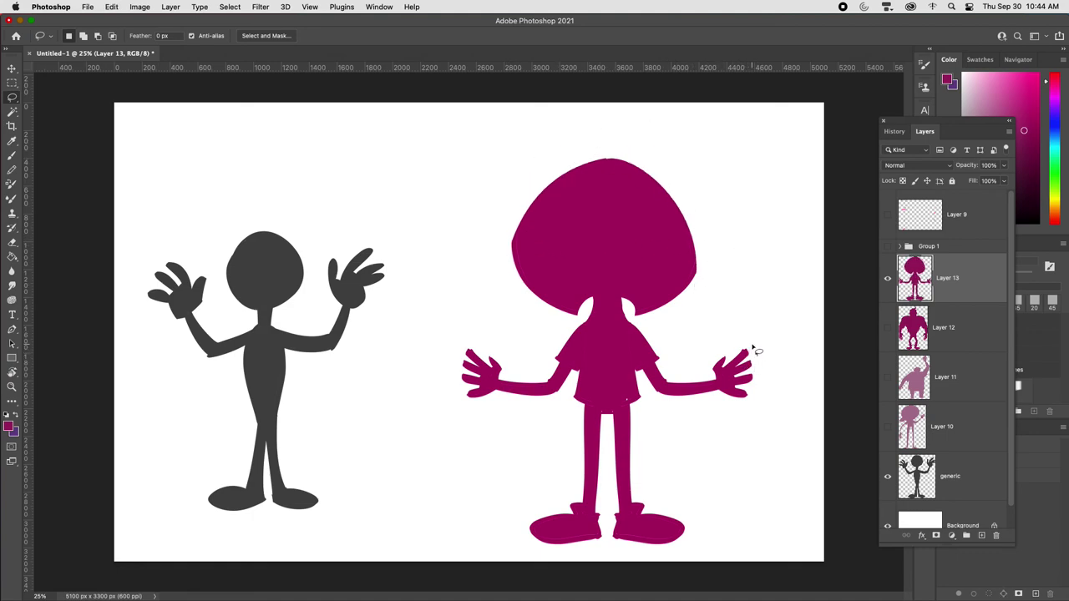
# Lengthen the big-headed character's shirt and flare its hem with a magenta lasso fill
pyautogui.moveTo(576, 369)
pyautogui.mouseDown()
pyautogui.moveTo(570, 414)
pyautogui.moveTo(641, 424)
pyautogui.moveTo(630, 347)
pyautogui.mouseUp()
pyautogui.click(718, 491)
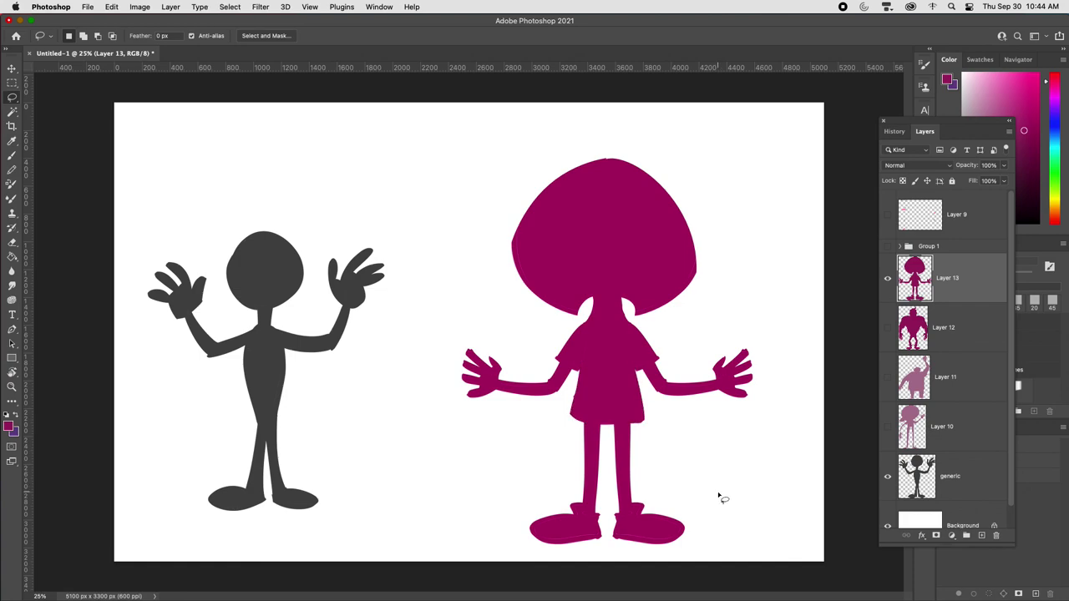
# Cut away the forearm farthest from the generic figure and redraw it raised, with a filled hand and thumb
pyautogui.moveTo(718, 383)
pyautogui.mouseDown()
pyautogui.moveTo(706, 362)
pyautogui.moveTo(769, 331)
pyautogui.mouseUp()
pyautogui.press('super+c')
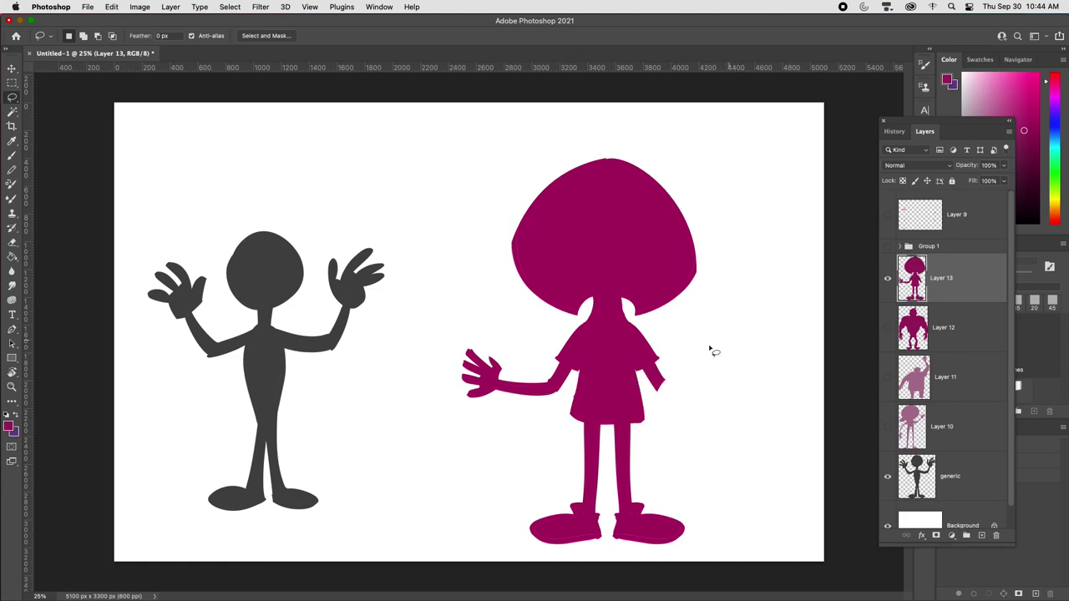
pyautogui.press('b')
pyautogui.moveTo(662, 384)
pyautogui.mouseDown()
pyautogui.moveTo(707, 346)
pyautogui.moveTo(661, 396)
pyautogui.mouseUp()
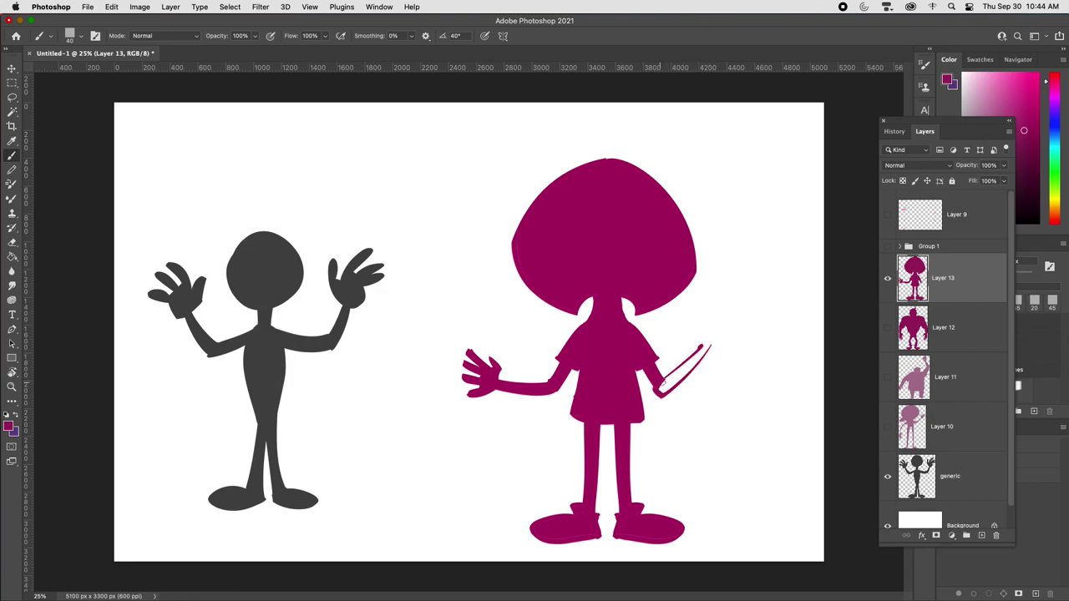
pyautogui.moveTo(700, 342)
pyautogui.mouseDown()
pyautogui.moveTo(697, 317)
pyautogui.moveTo(702, 329)
pyautogui.moveTo(725, 307)
pyautogui.moveTo(732, 337)
pyautogui.mouseUp()
pyautogui.moveTo(729, 339); pyautogui.dragTo(707, 347)
pyautogui.press('g')
pyautogui.click(719, 334)
pyautogui.press('b')
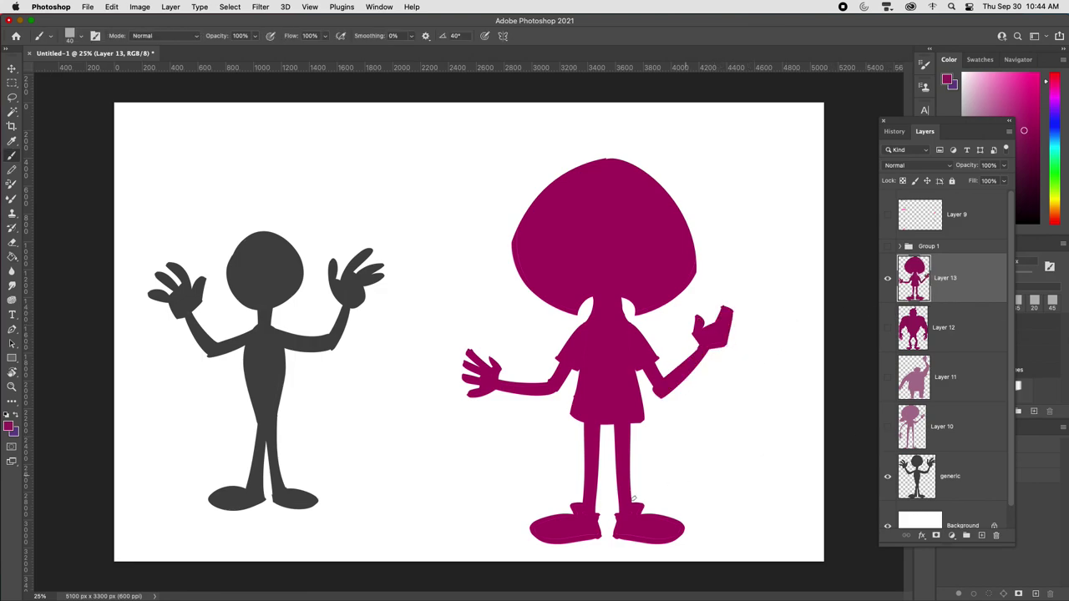